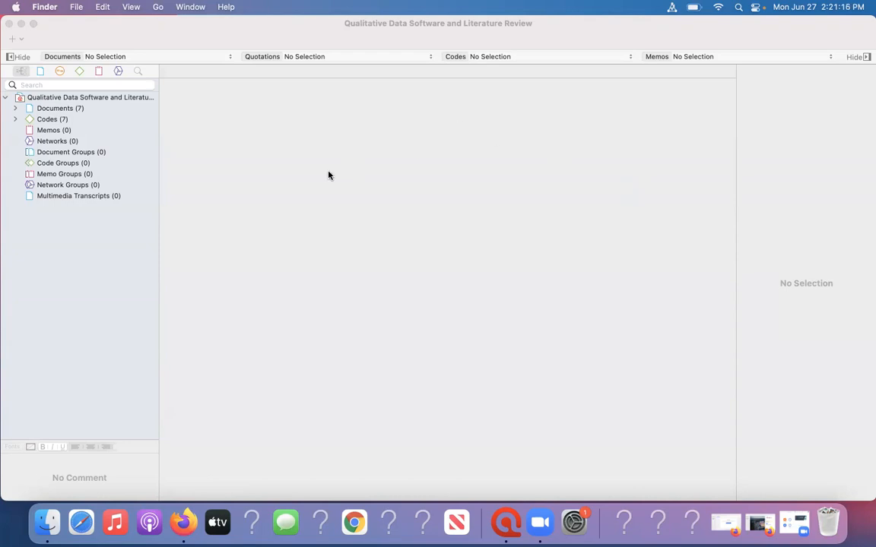
pyautogui.click(211, 130)
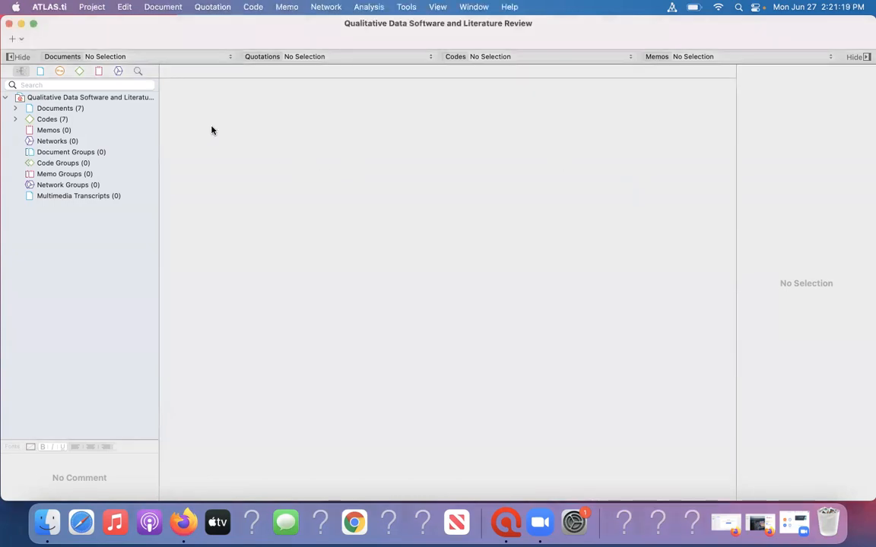
pyautogui.click(88, 6)
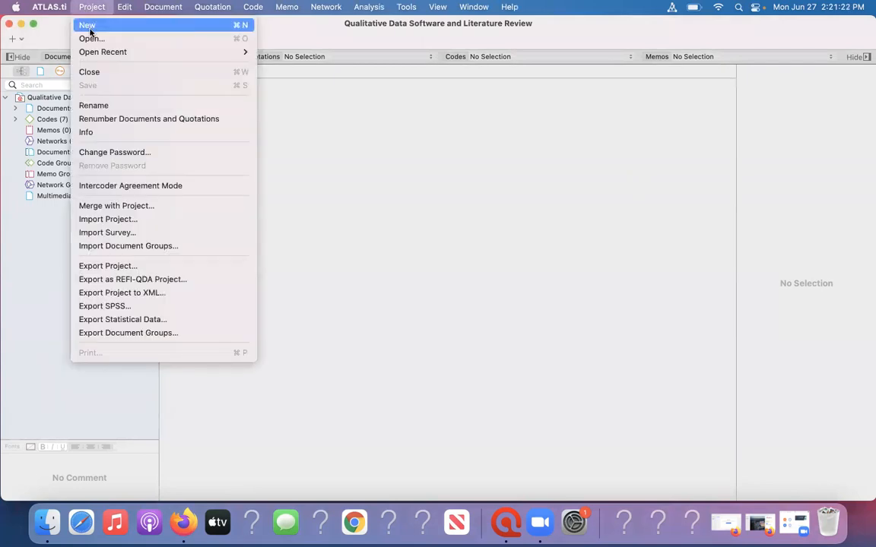
pyautogui.click(88, 27)
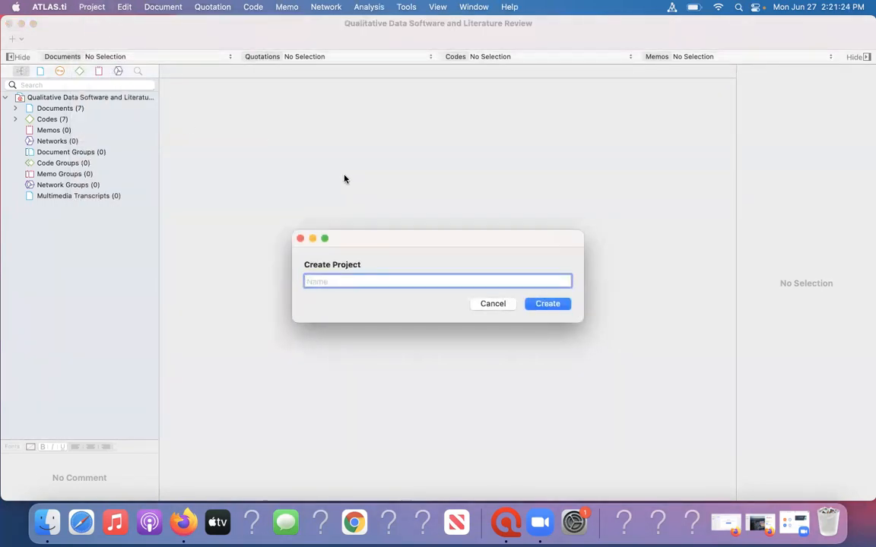
pyautogui.click(511, 303)
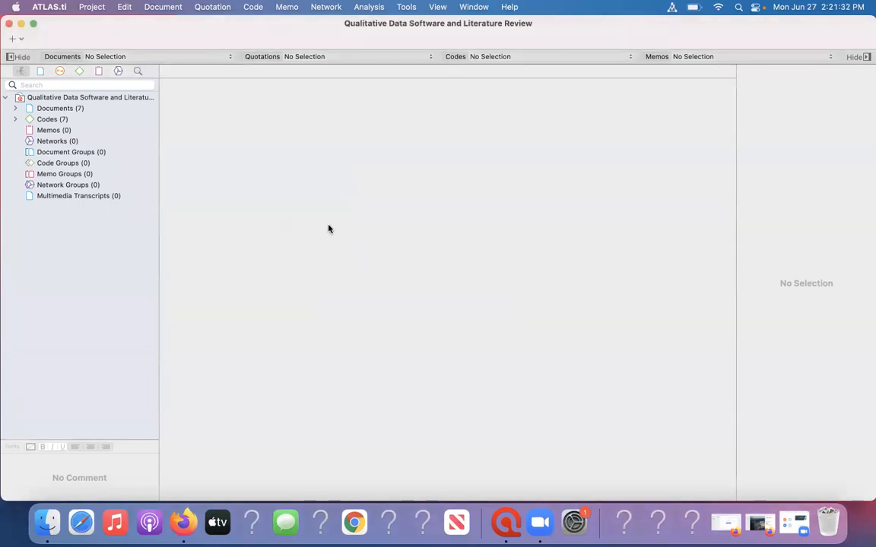
# Browse the "Coding & the Lit Review" folder for documents to import, and cancel without importing any.
pyautogui.click(157, 10)
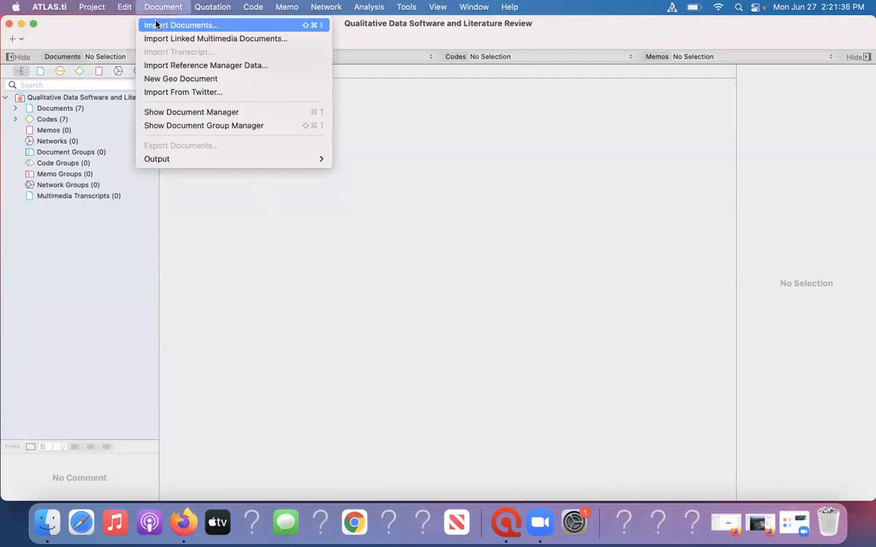
pyautogui.click(155, 24)
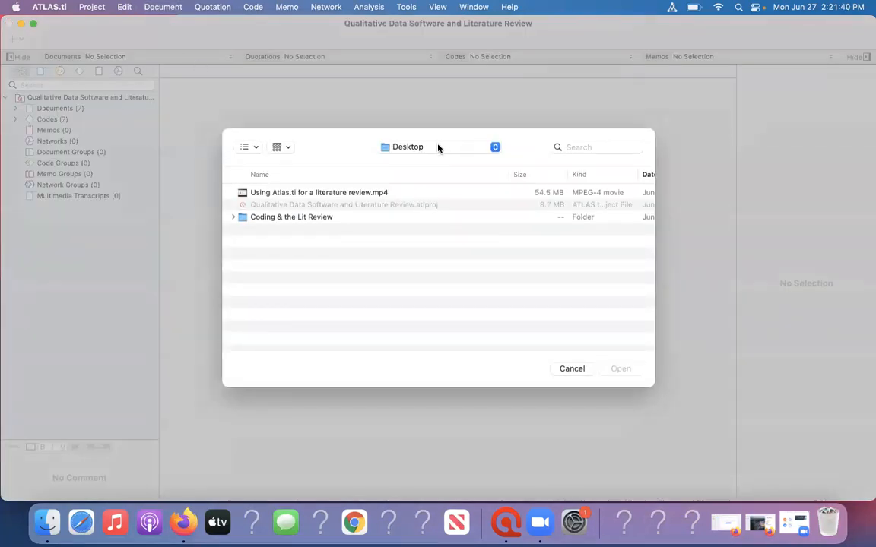
pyautogui.click(437, 147)
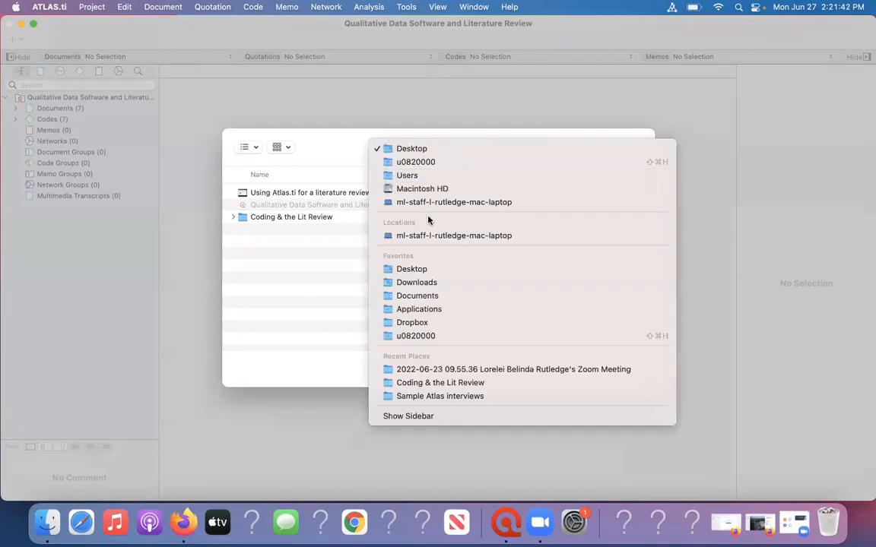
pyautogui.click(421, 384)
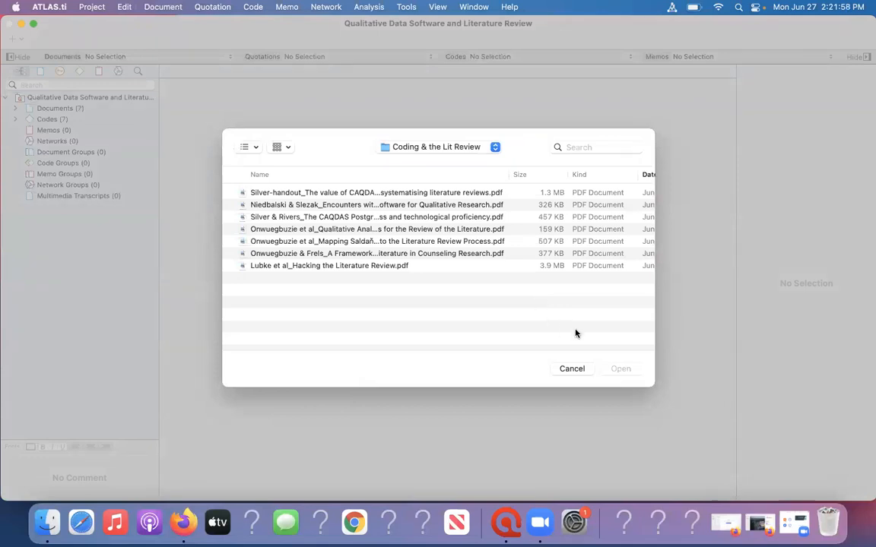
pyautogui.click(572, 368)
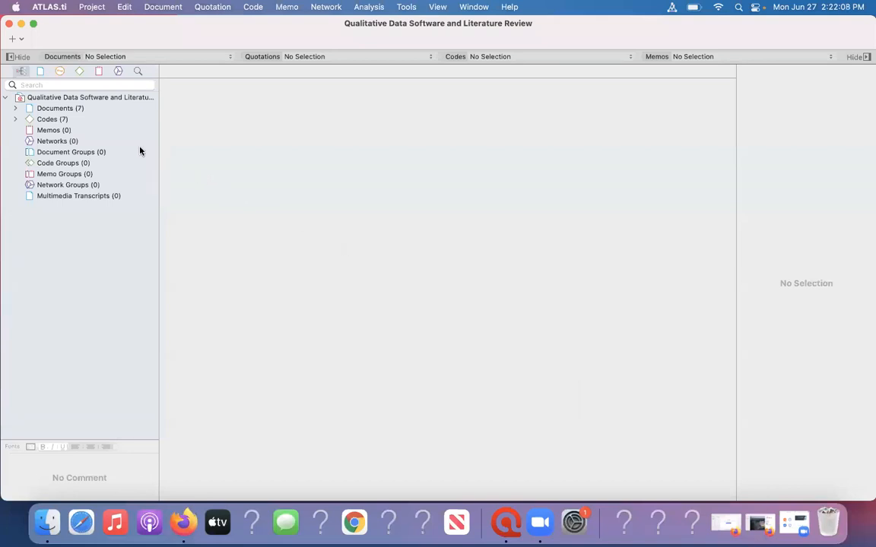
# Expand the project's document list and open document 1, the PDF "The value of CAQDAS for systematising literature reviews".
pyautogui.click(72, 111)
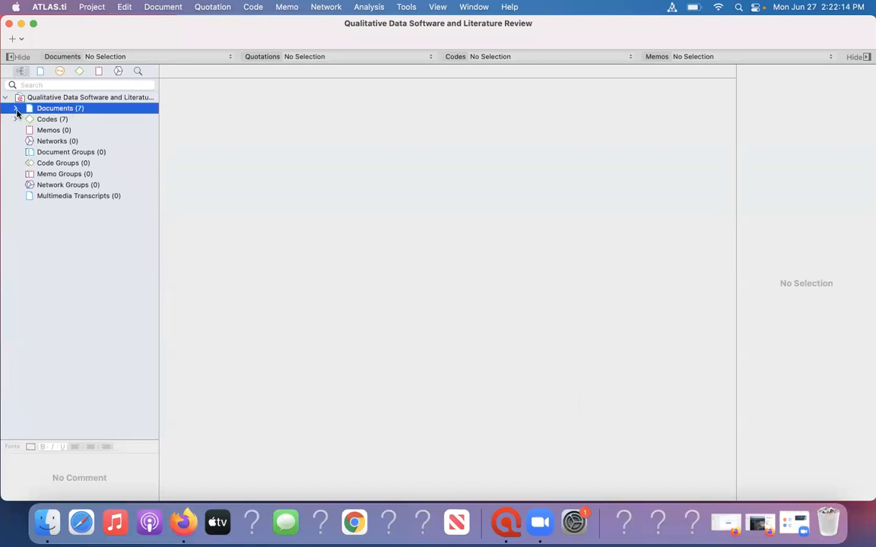
pyautogui.click(16, 110)
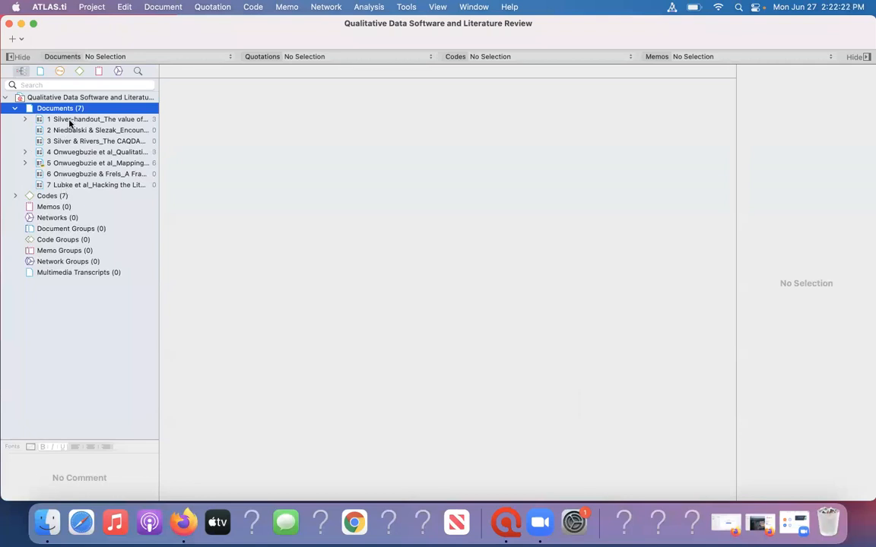
pyautogui.click(70, 121)
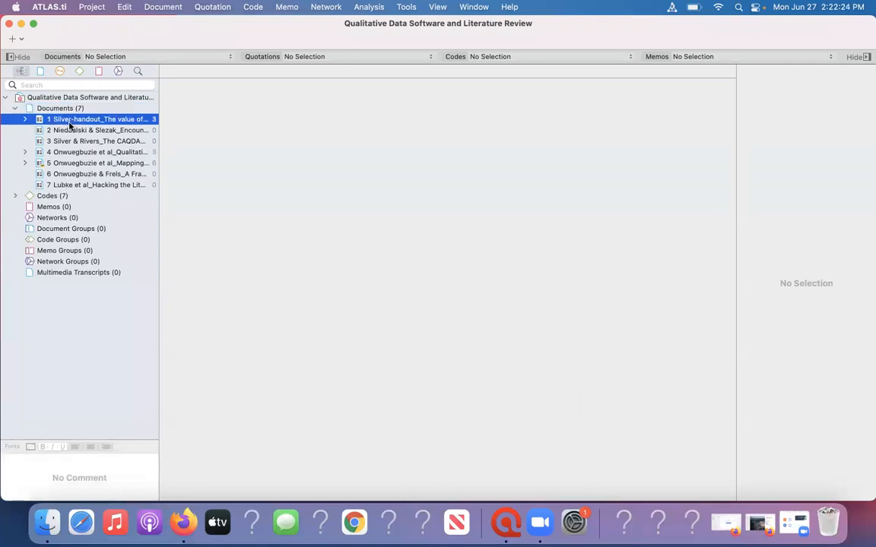
pyautogui.doubleClick(69, 122)
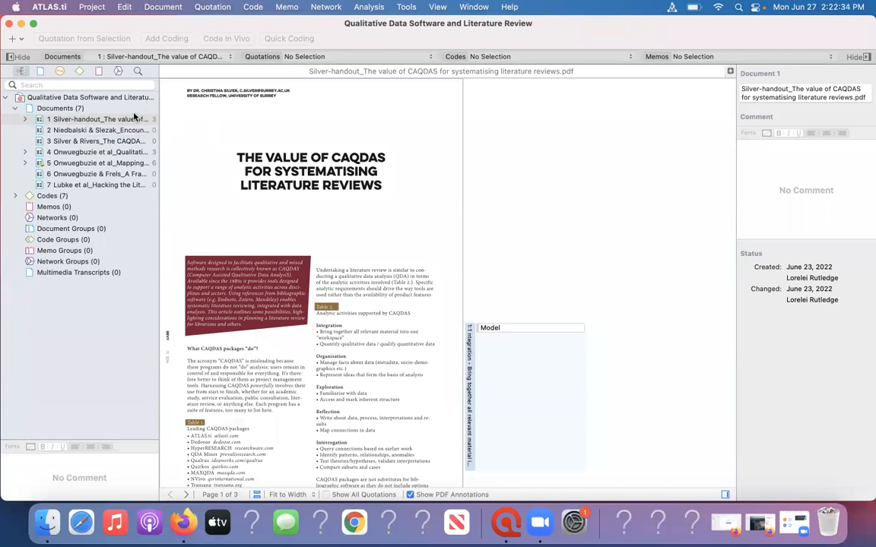
# Check the project export's name and available destination folders, and cancel without exporting.
pyautogui.click(91, 6)
pyautogui.click(91, 7)
pyautogui.click(91, 7)
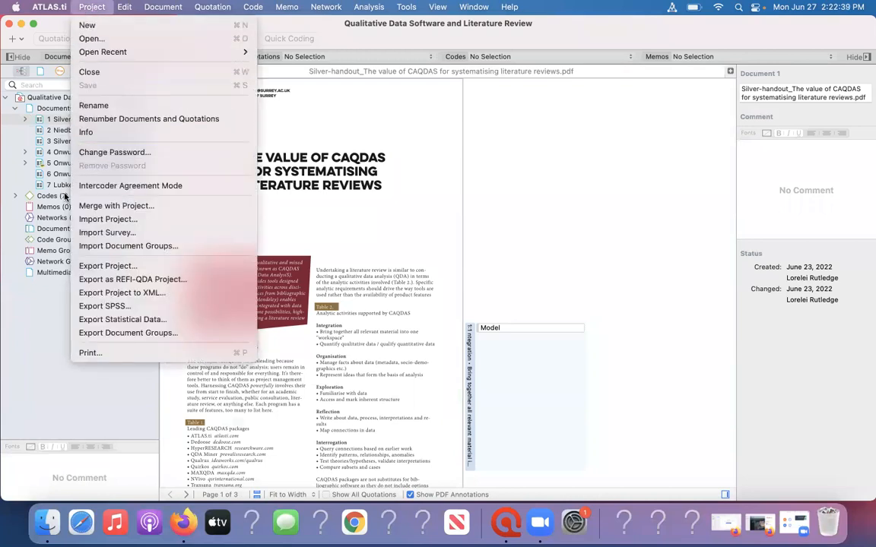
pyautogui.click(80, 266)
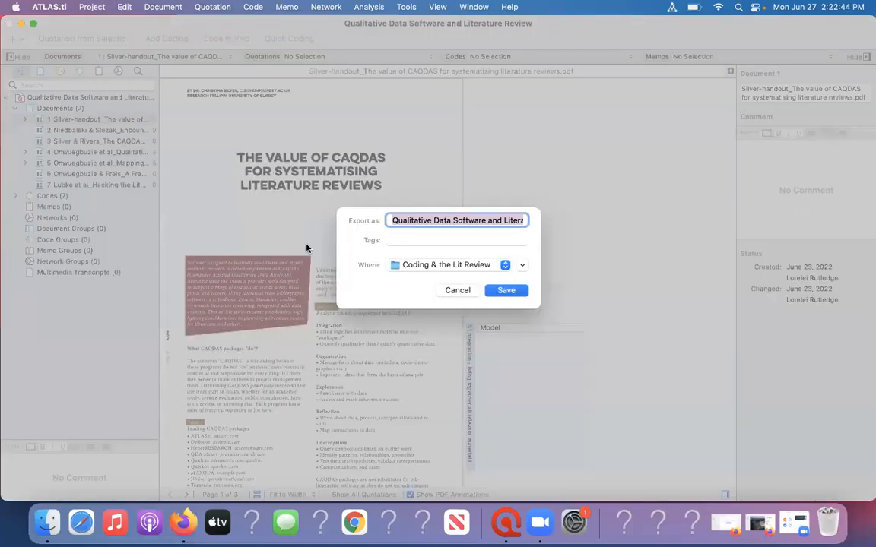
pyautogui.click(470, 266)
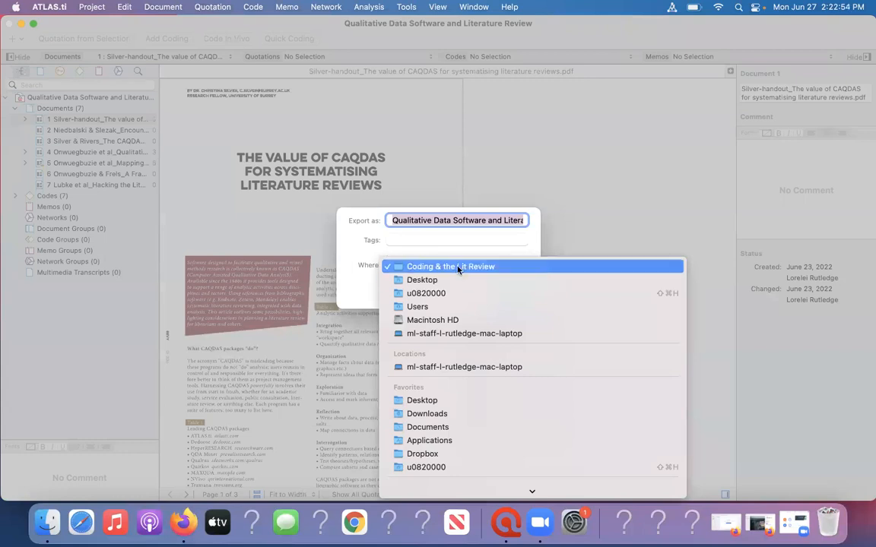
pyautogui.click(471, 257)
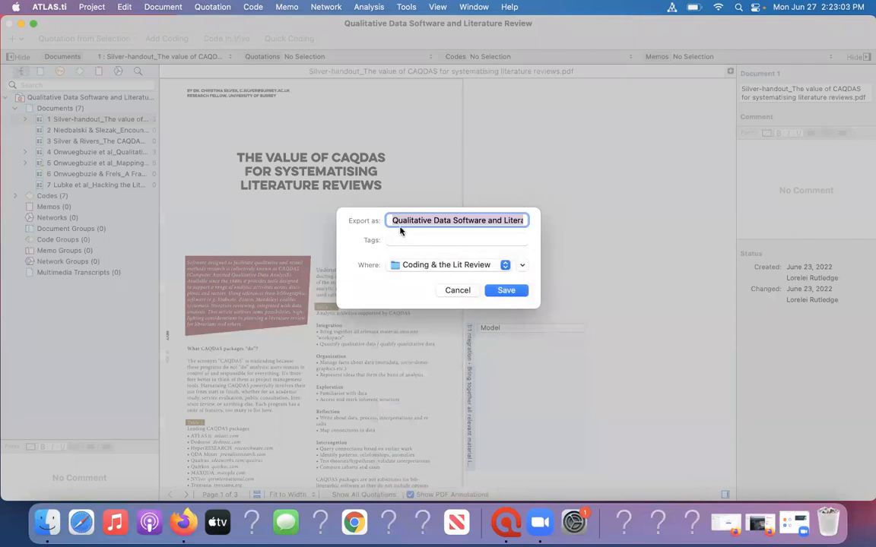
pyautogui.click(459, 291)
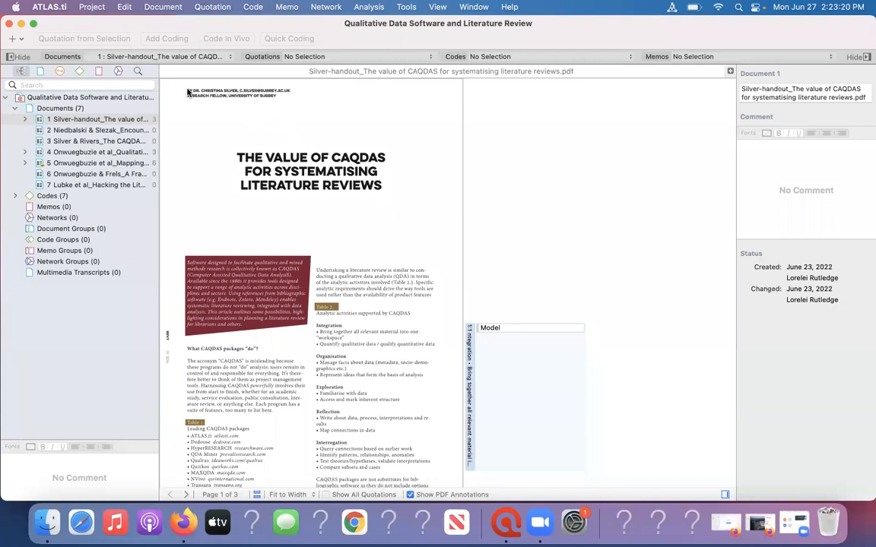
pyautogui.click(89, 7)
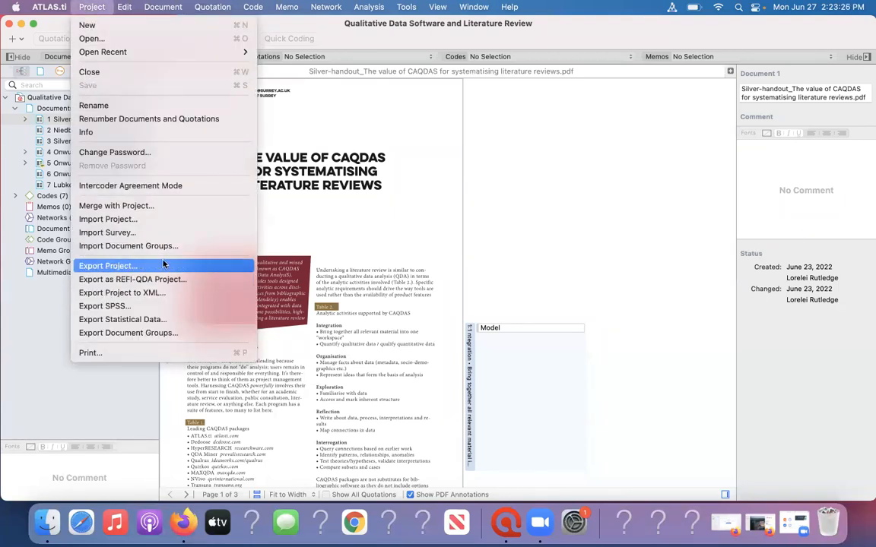
pyautogui.click(331, 226)
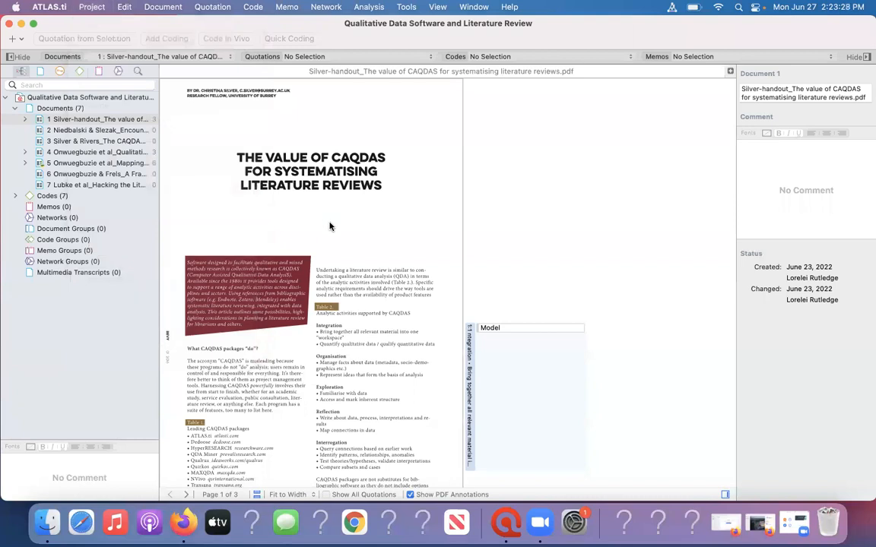
pyautogui.click(330, 222)
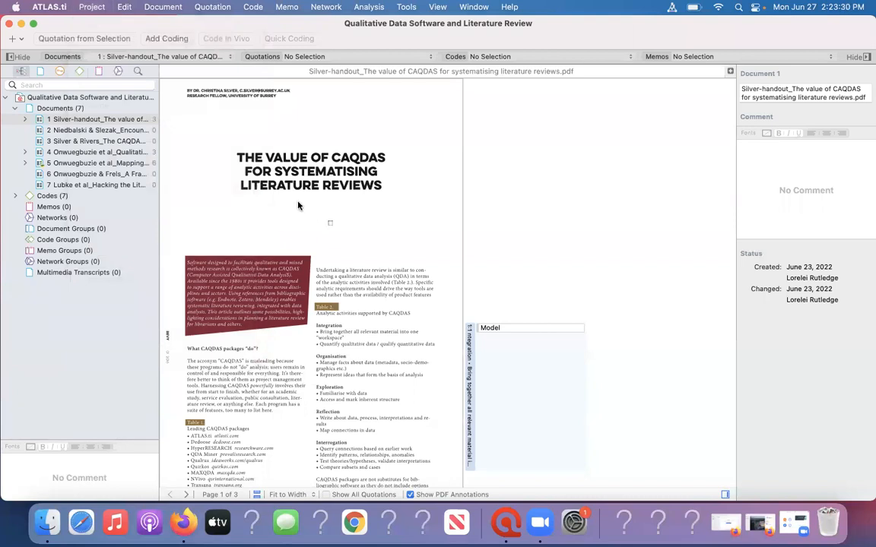
pyautogui.click(93, 6)
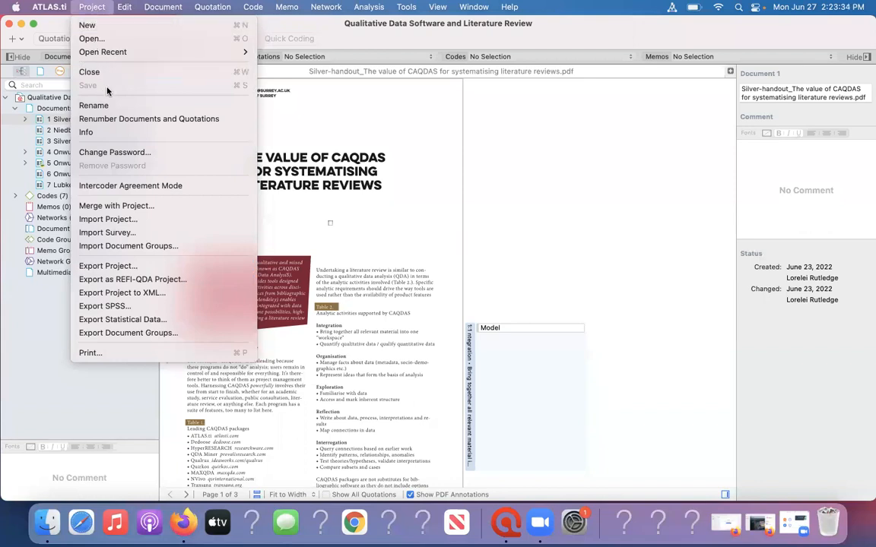
pyautogui.click(315, 110)
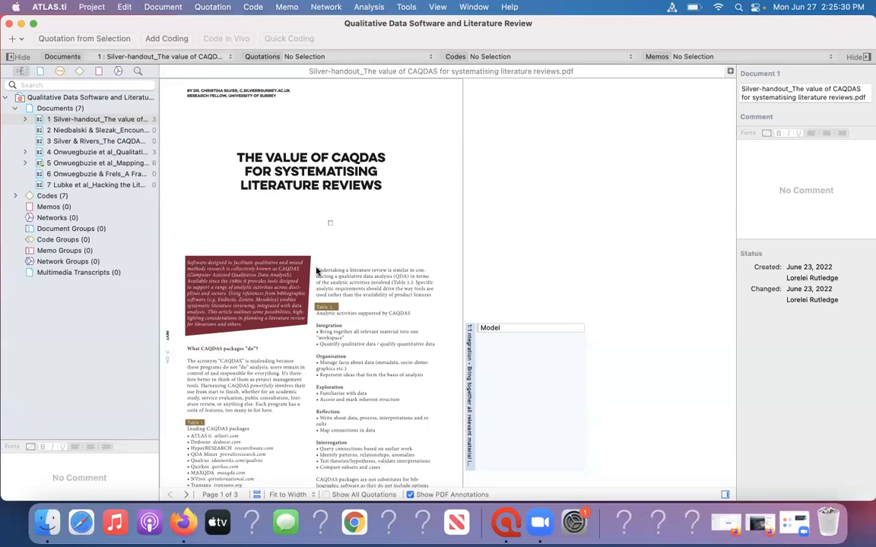
# Review the project's existing codes and their usage in the Code Manager, and close it.
pyautogui.click(253, 7)
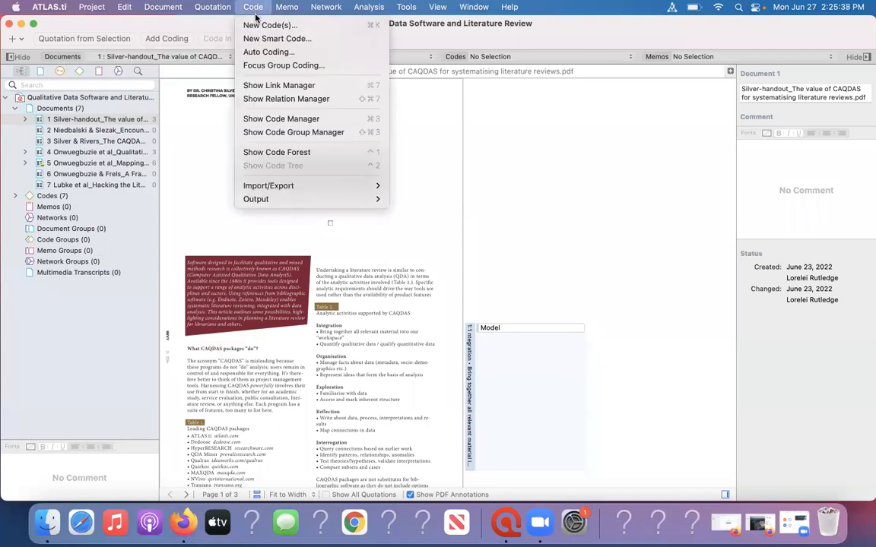
pyautogui.click(257, 120)
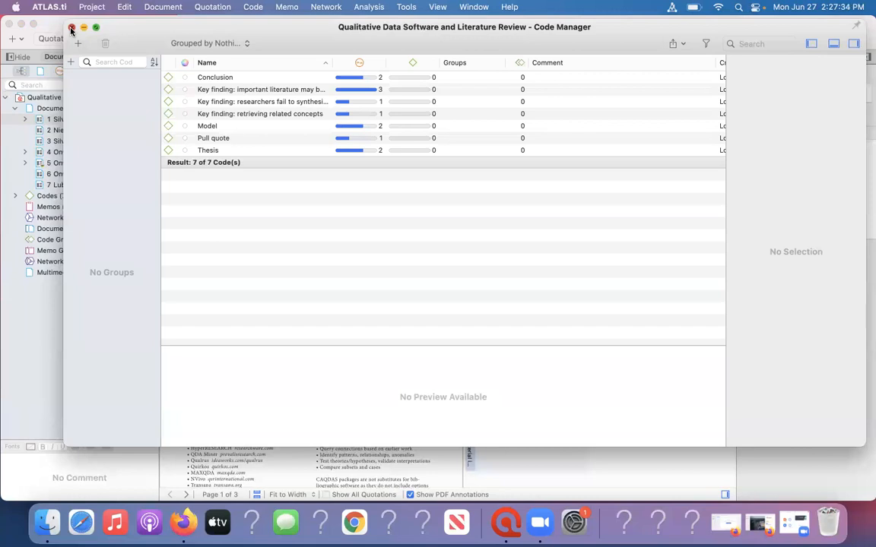
pyautogui.click(72, 28)
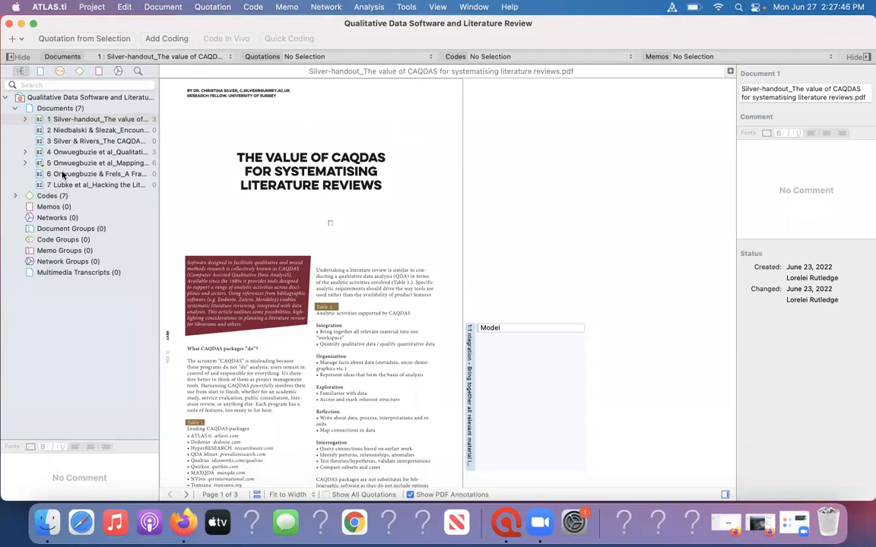
# Expand the project's code list and widen the PDF page area by moving its boundary with the coding margin.
pyautogui.click(15, 196)
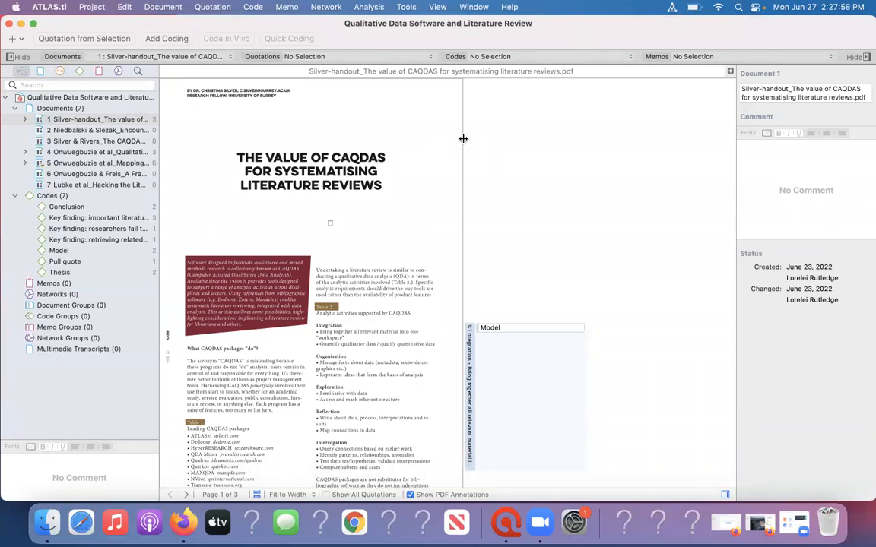
pyautogui.scroll(-5, 463, 138)
pyautogui.moveTo(464, 140); pyautogui.dragTo(572, 168)
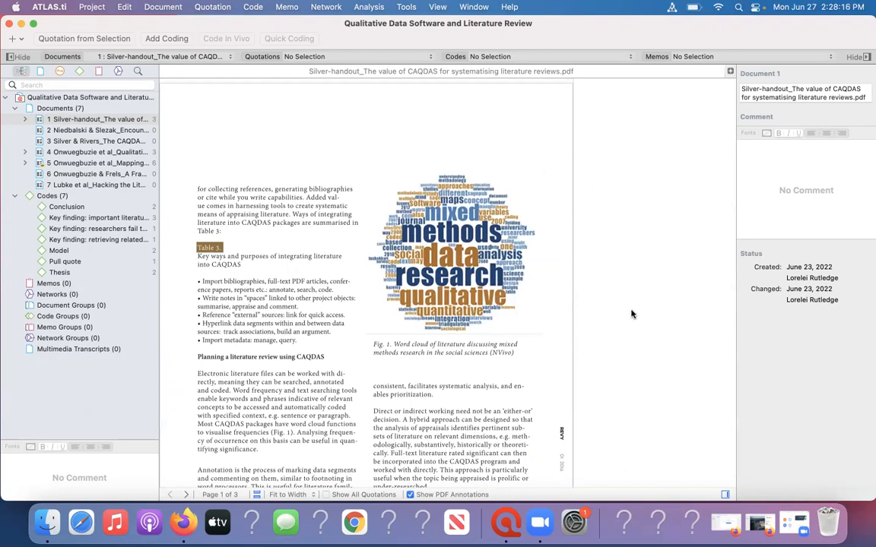
# Try applying the existing code Model to the list of analytic activities under Table 2 on the first page, and cancel the coding.
pyautogui.click(268, 244)
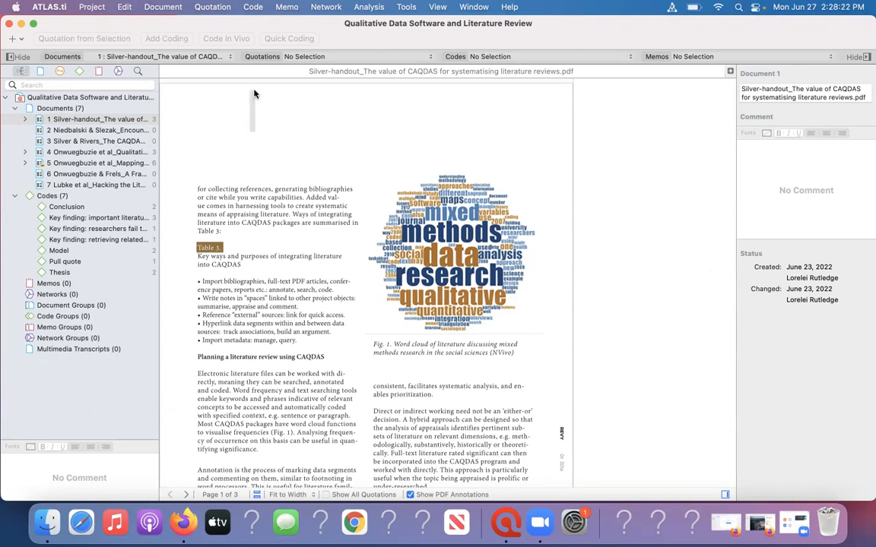
pyautogui.scroll(8, 232, 83)
pyautogui.scroll(3, 232, 84)
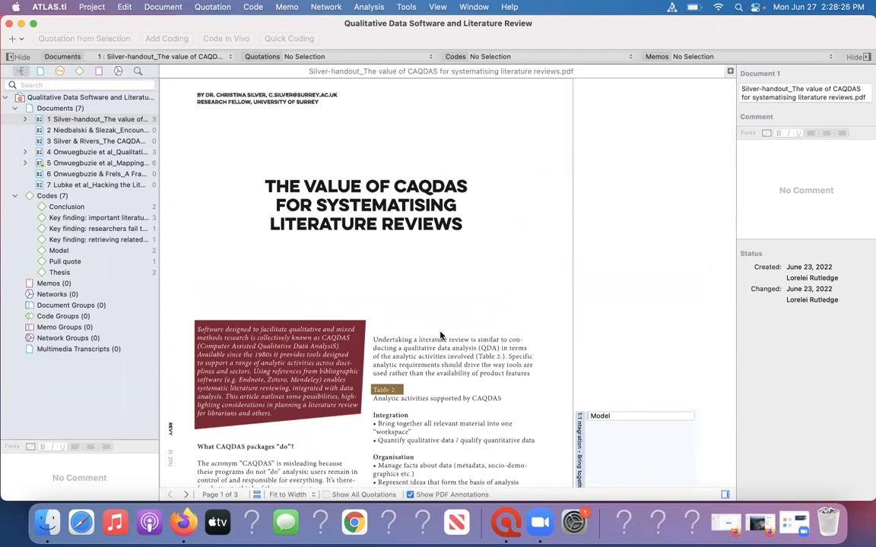
pyautogui.scroll(-5, 440, 335)
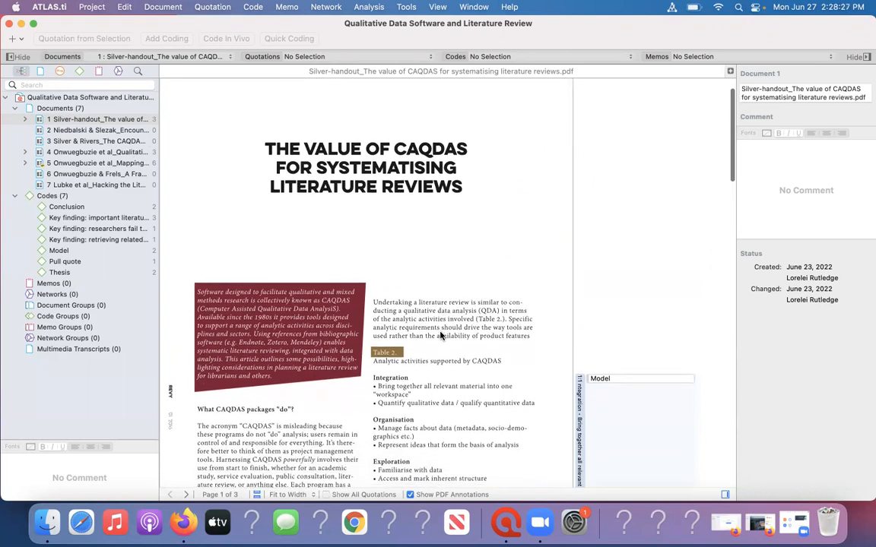
pyautogui.scroll(-4, 440, 336)
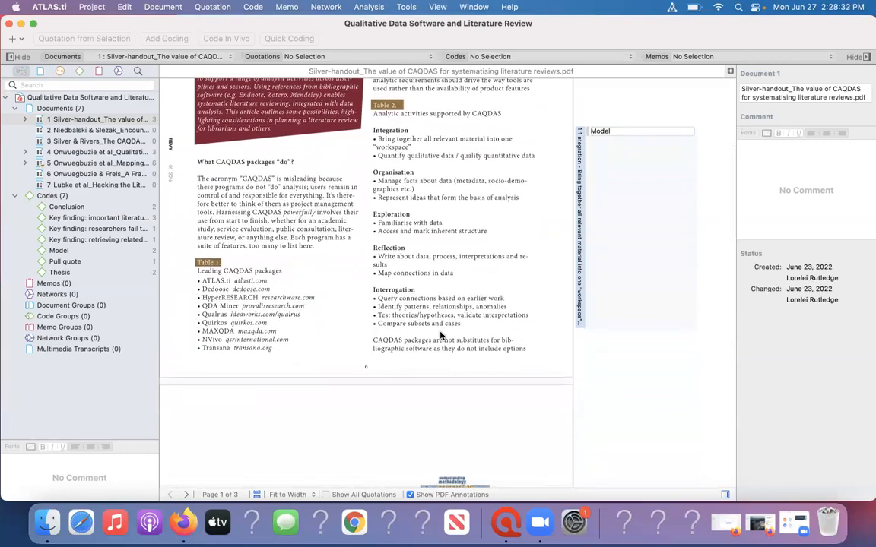
pyautogui.moveTo(371, 130); pyautogui.dragTo(525, 350)
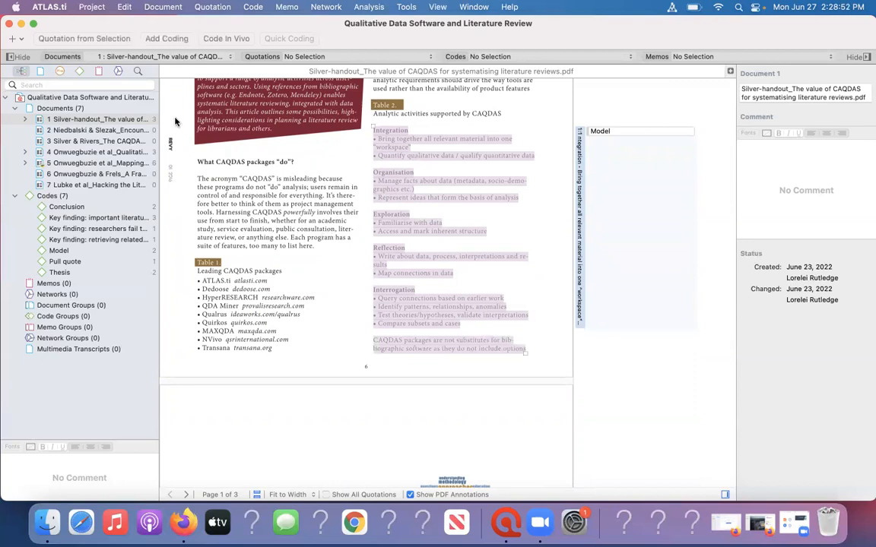
pyautogui.click(166, 39)
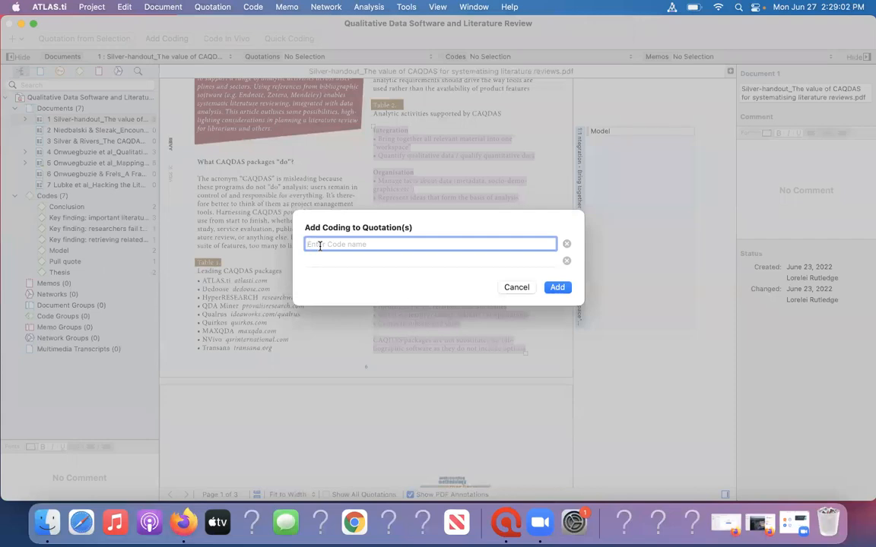
pyautogui.write('M')
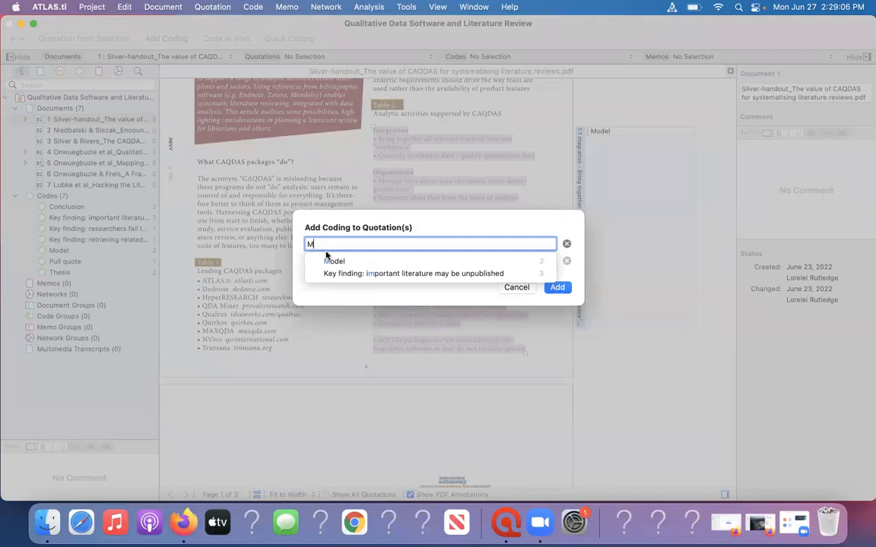
pyautogui.click(324, 262)
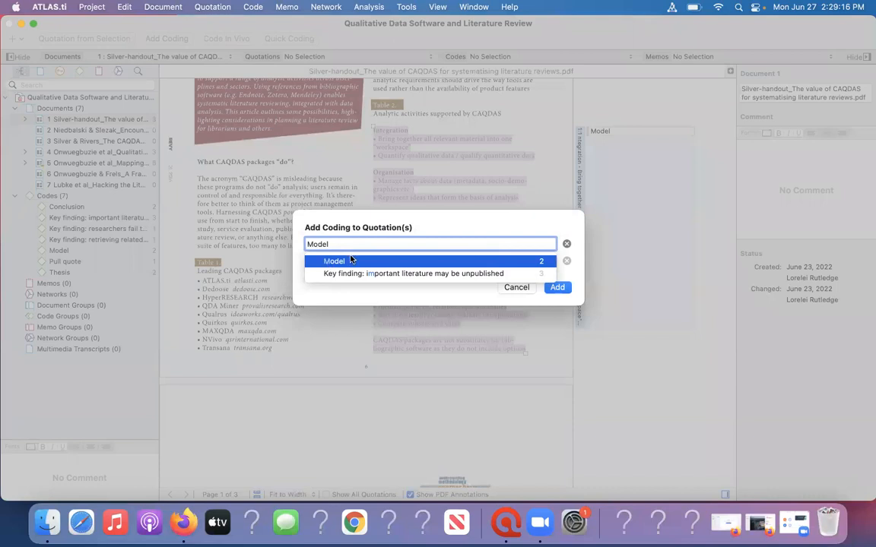
pyautogui.click(563, 214)
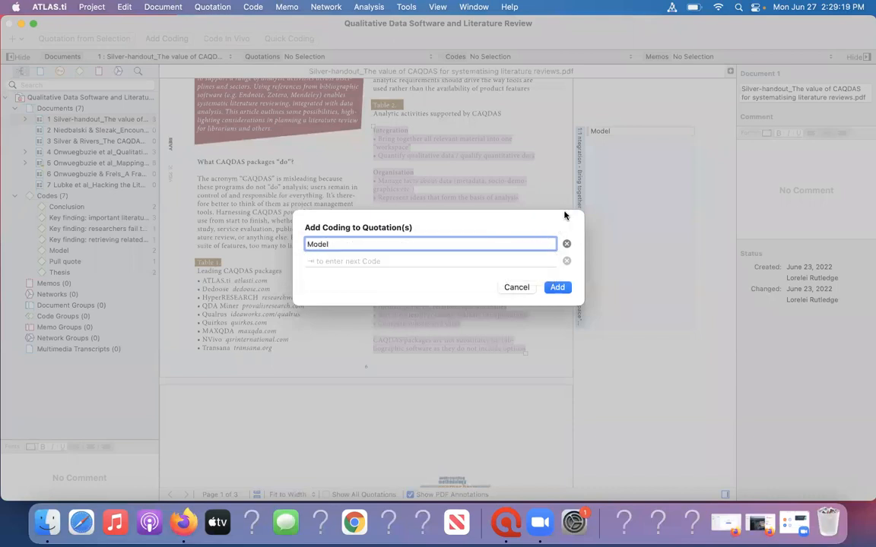
pyautogui.click(521, 285)
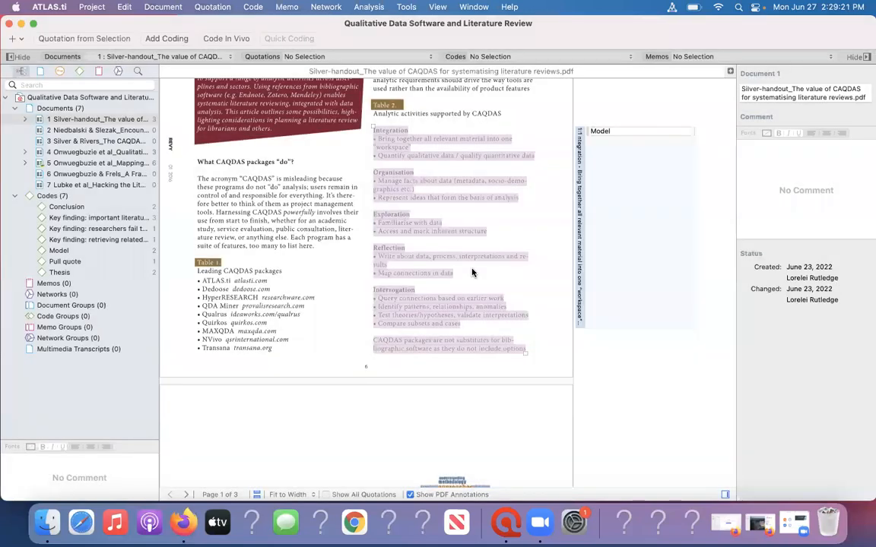
pyautogui.click(472, 272)
# Code the page 2 sentence beginning "Coding in qualitative analysis involves 'tagging' data segments" with the existing code Pull quote.
pyautogui.scroll(-5, 471, 272)
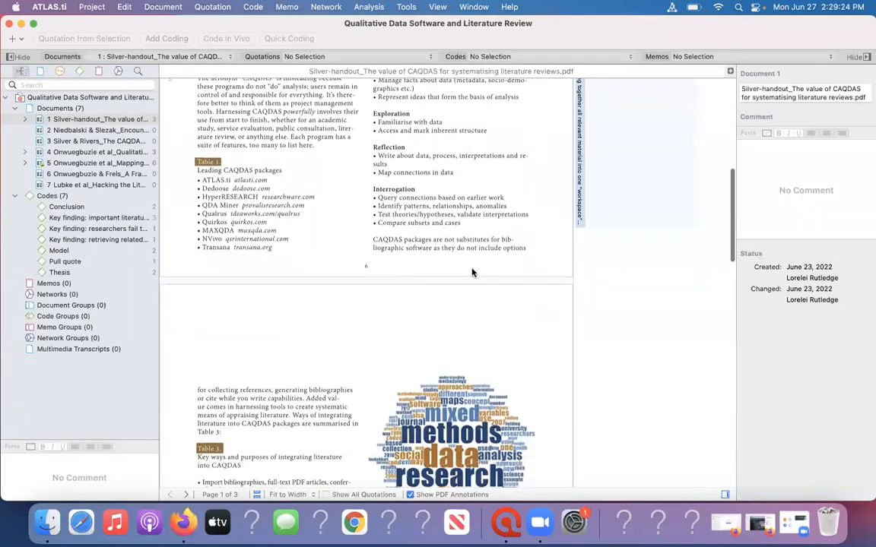
pyautogui.scroll(-4, 471, 273)
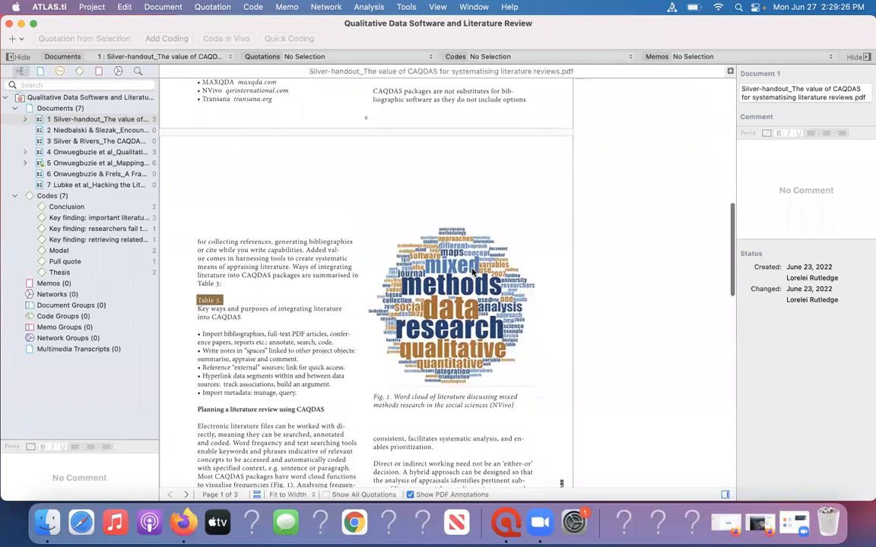
pyautogui.scroll(-1, 471, 272)
pyautogui.scroll(-12, 472, 272)
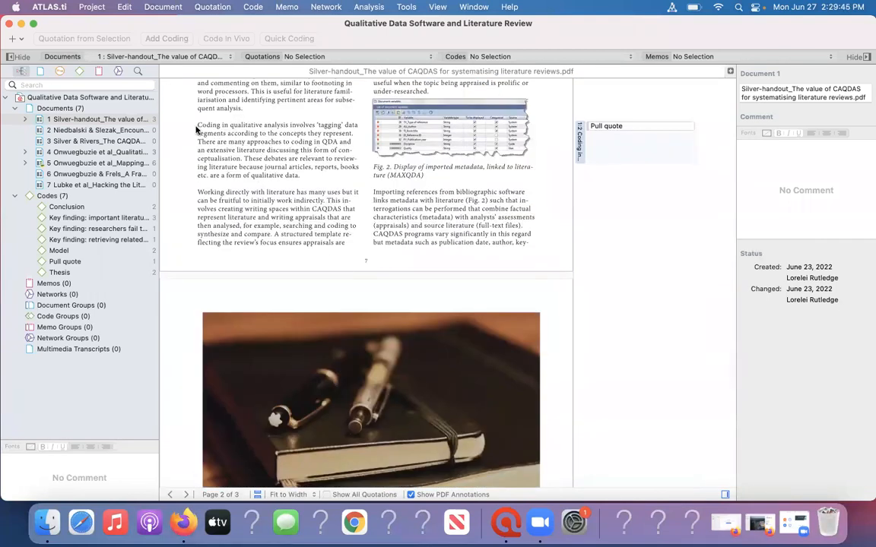
pyautogui.moveTo(196, 128); pyautogui.dragTo(349, 134)
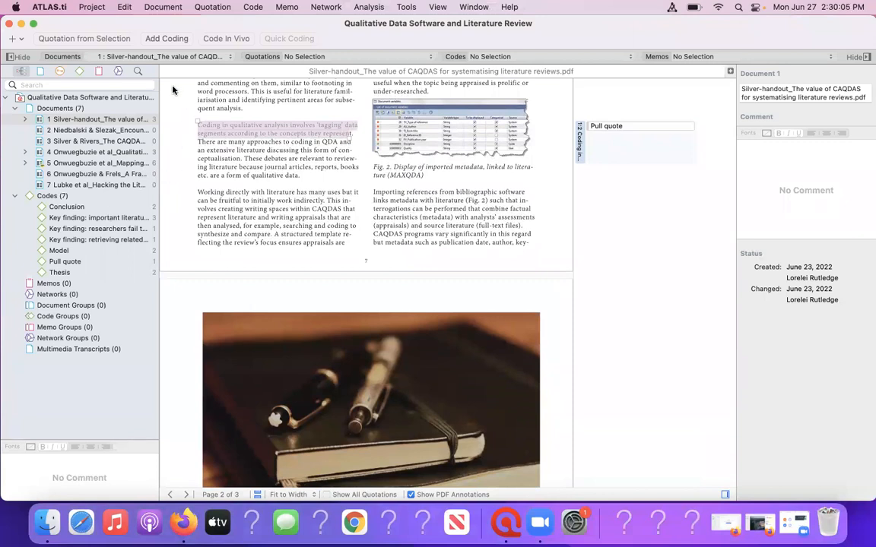
pyautogui.click(166, 38)
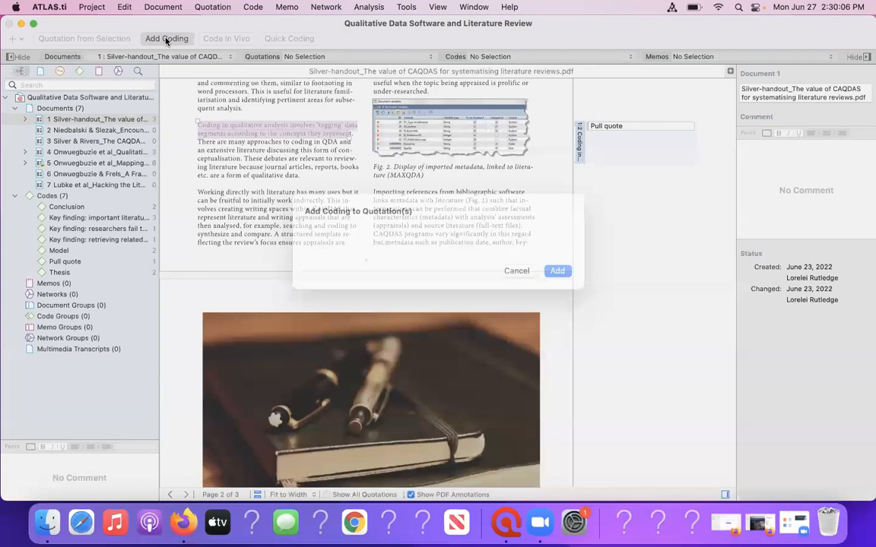
pyautogui.write('Pu')
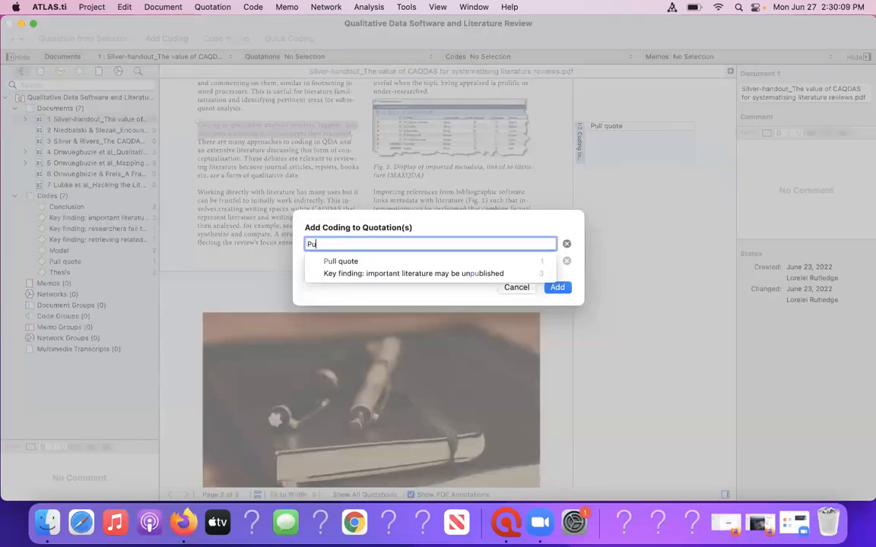
pyautogui.write('ll')
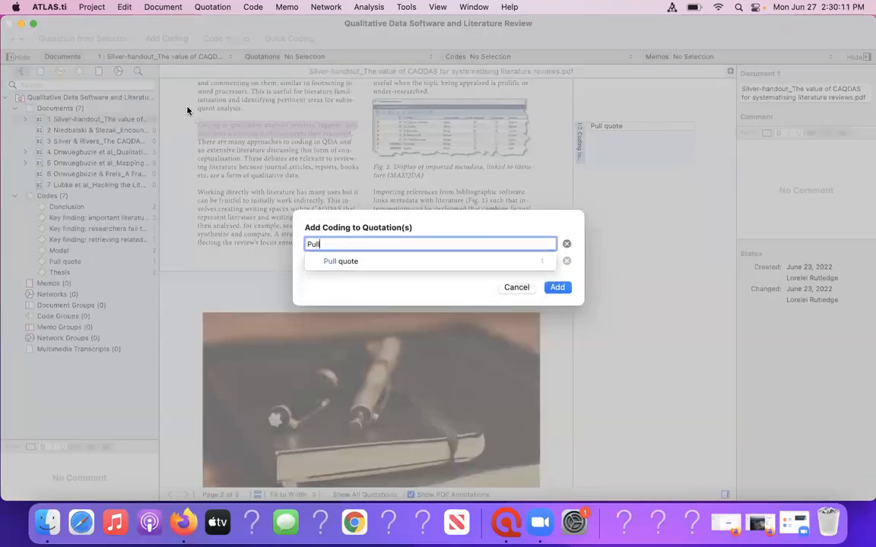
pyautogui.click(330, 262)
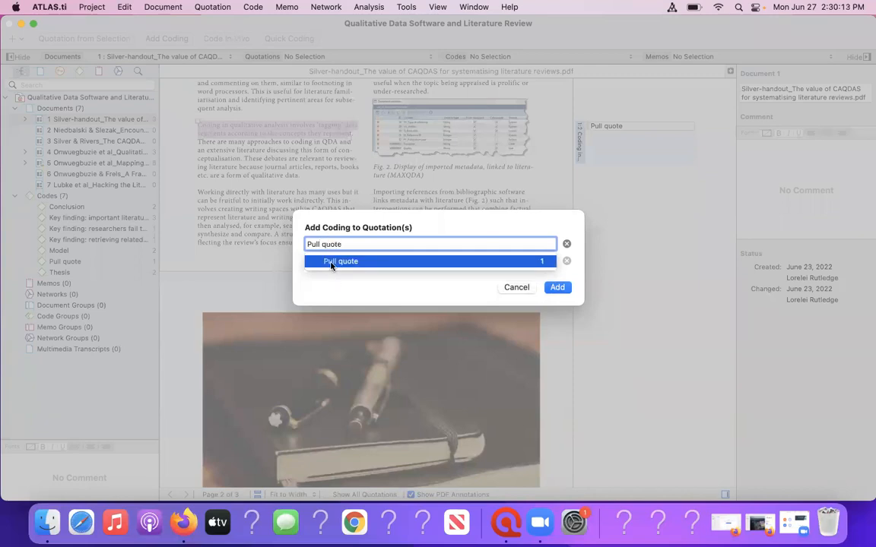
pyautogui.click(330, 263)
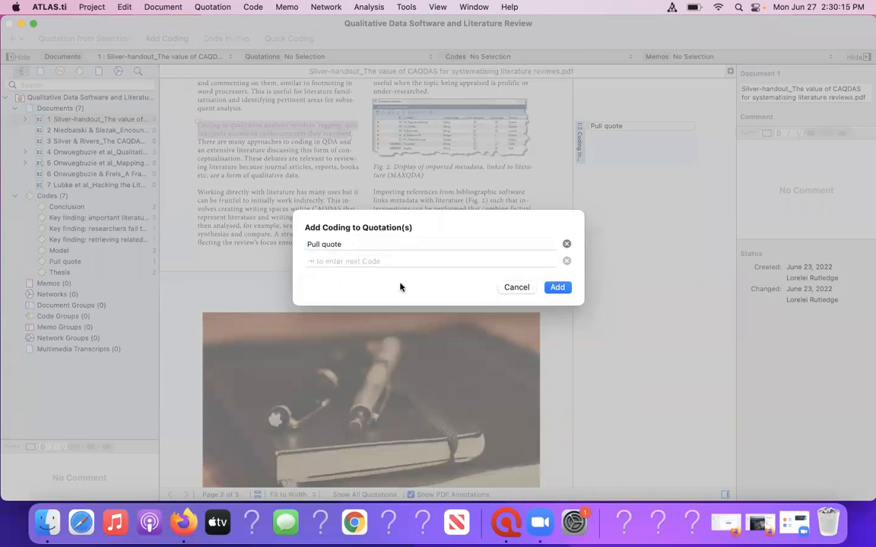
pyautogui.click(556, 288)
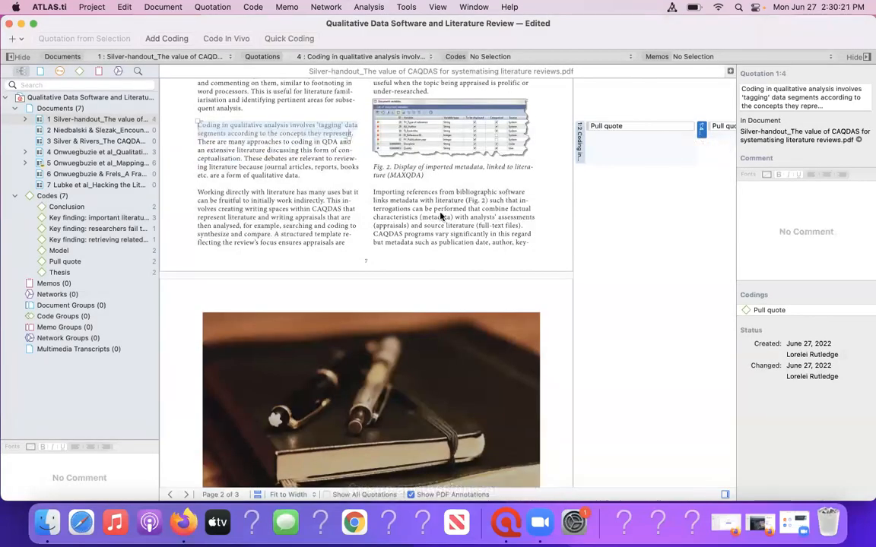
# Examine the page 3 passage coded with the "Key finding: retrieving related concepts" code, and clear the quotation selection.
pyautogui.scroll(-3, 439, 216)
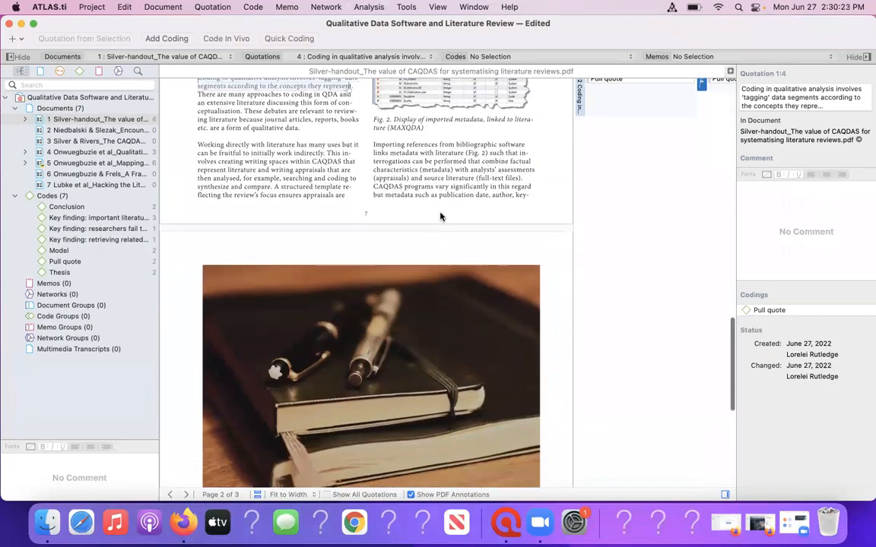
pyautogui.scroll(-8, 439, 217)
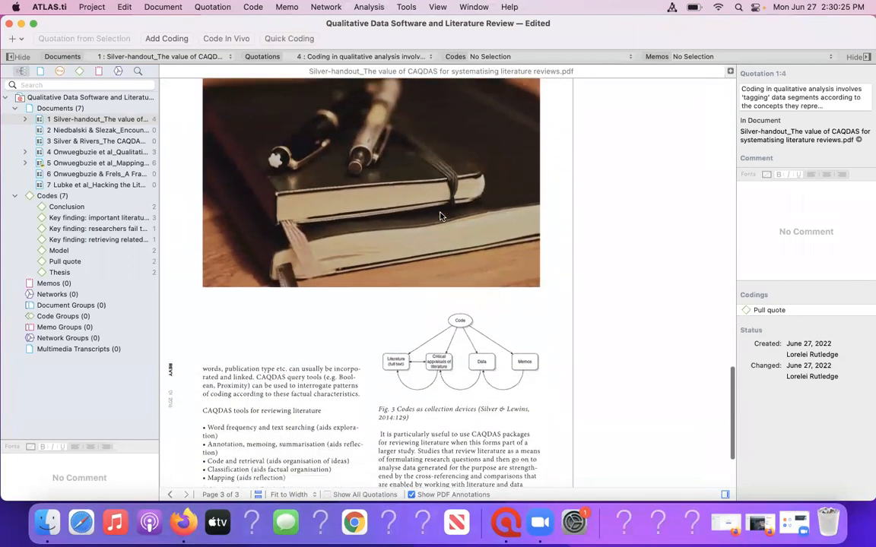
pyautogui.scroll(-2, 439, 216)
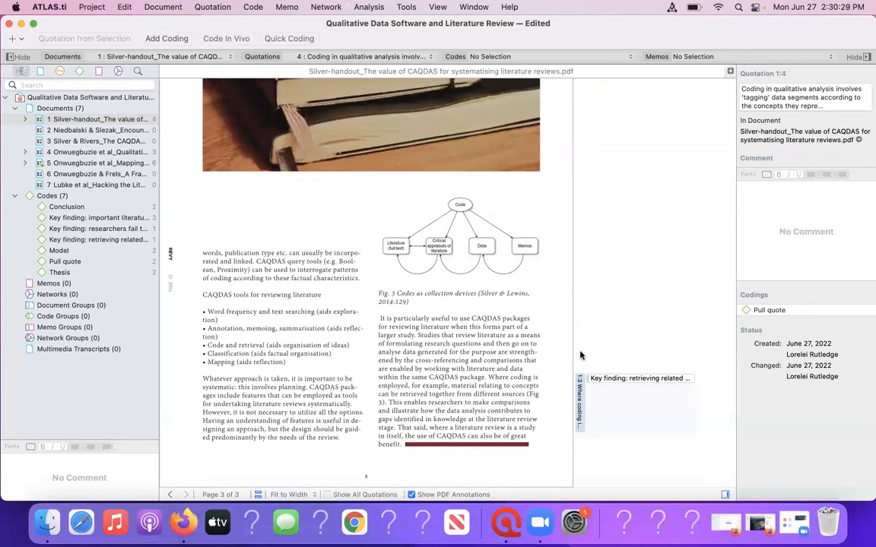
pyautogui.click(515, 327)
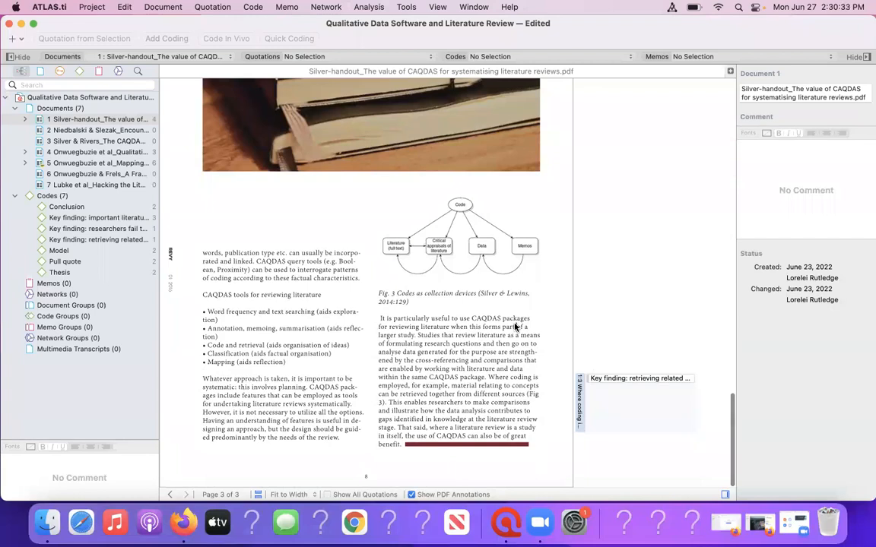
pyautogui.moveTo(438, 318)
pyautogui.mouseDown()
pyautogui.moveTo(439, 327)
pyautogui.moveTo(437, 320)
pyautogui.mouseUp()
pyautogui.click(407, 315)
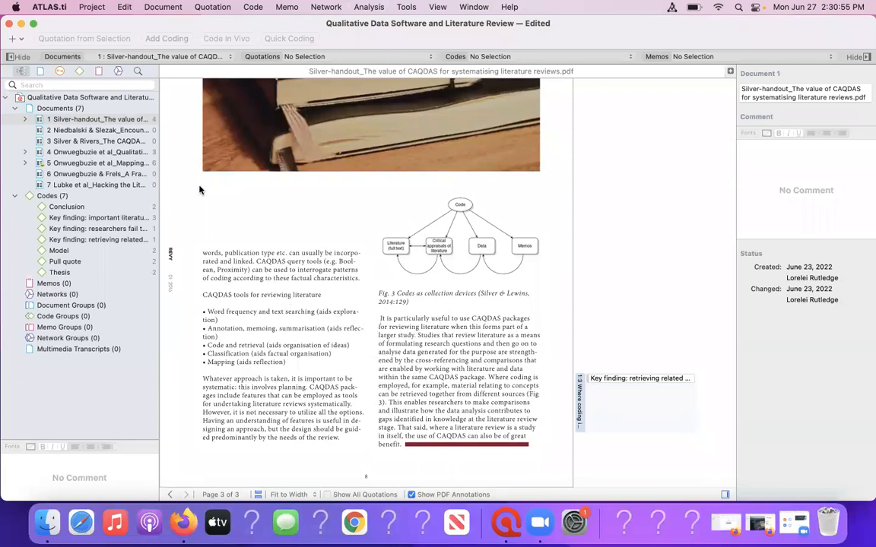
# Open document 6 and start adding a coding to the page 2 sentence beginning "Thus, with such lack of guidance about how to write literature reviews".
pyautogui.doubleClick(93, 174)
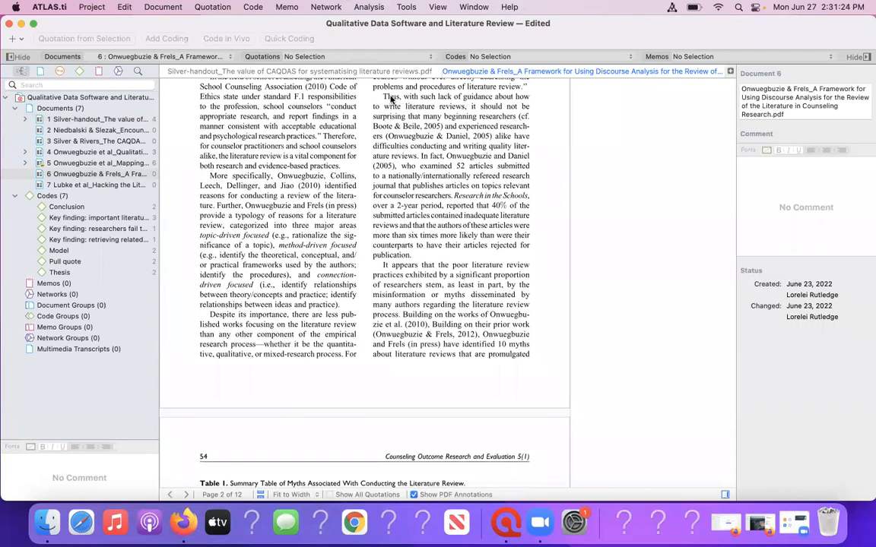
pyautogui.moveTo(384, 96); pyautogui.dragTo(449, 148)
pyautogui.click(448, 147)
pyautogui.moveTo(346, 91); pyautogui.dragTo(416, 156)
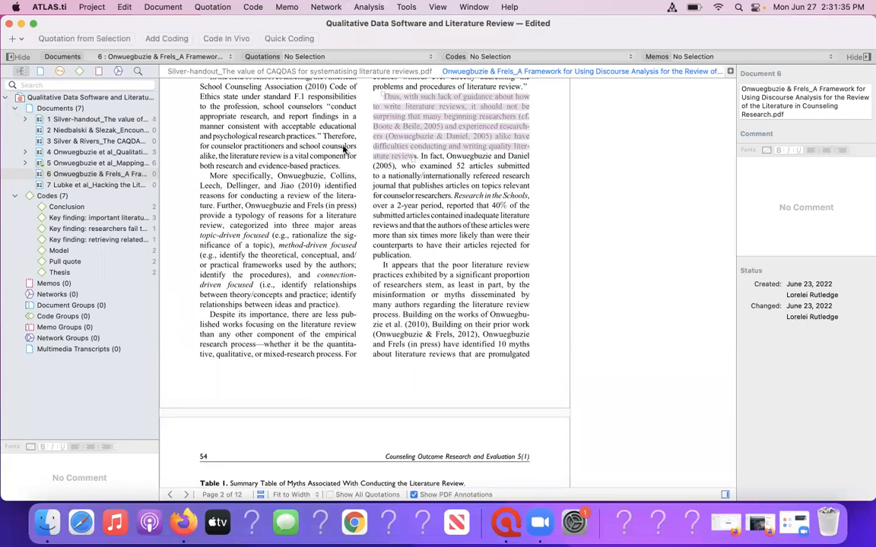
pyautogui.click(172, 42)
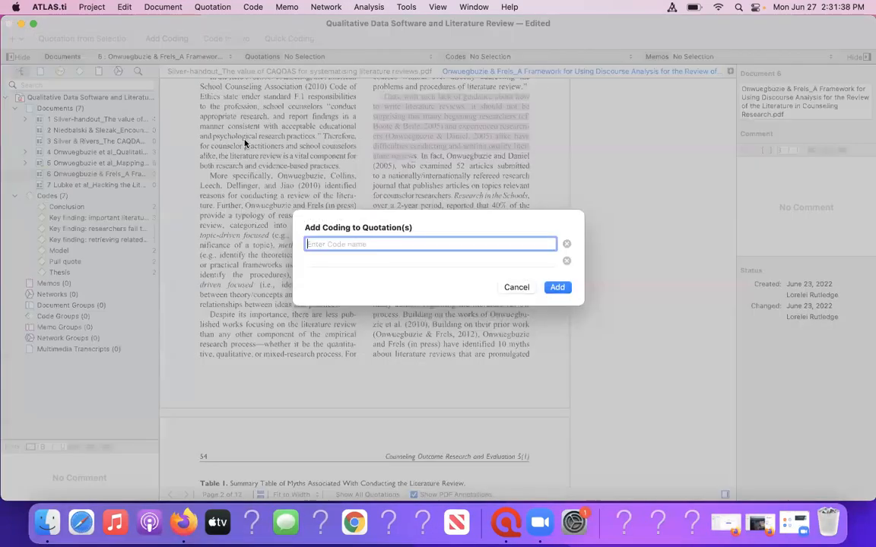
# Try the existing codes "Key finding: important literature may be unpublished" and "Key finding: researchers fail to synthesize" for the passage, and clear the code name.
pyautogui.write('K')
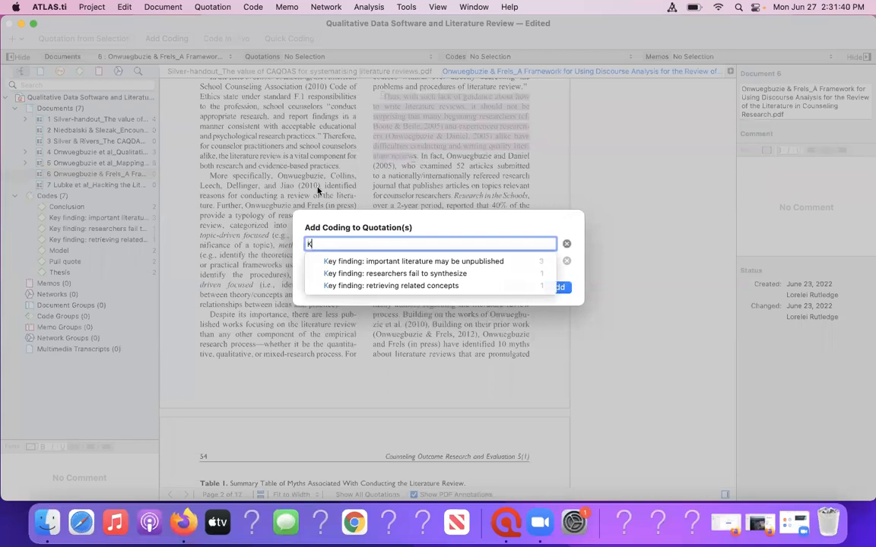
pyautogui.click(339, 274)
pyautogui.click(342, 262)
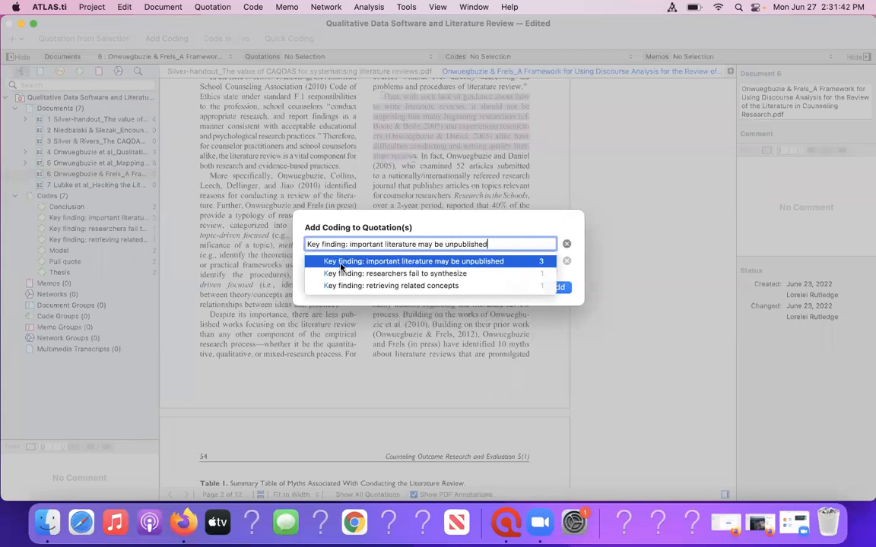
pyautogui.click(346, 274)
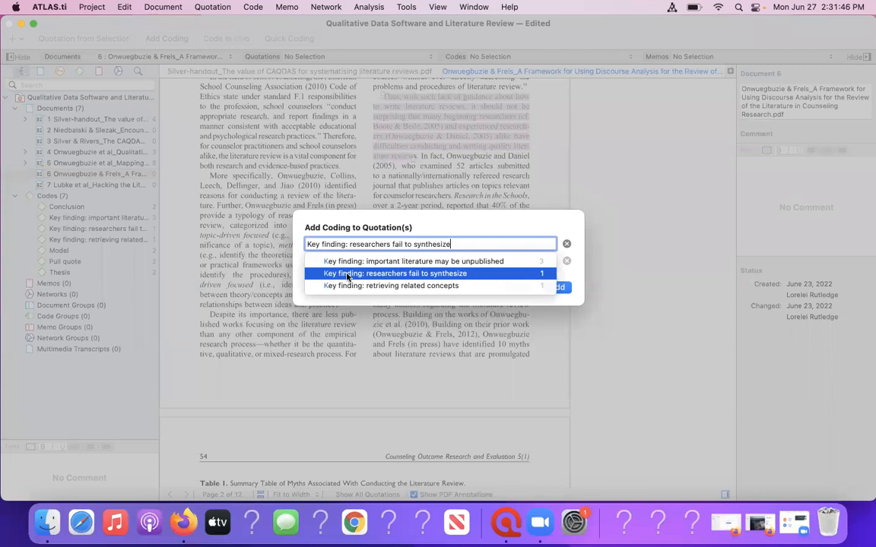
pyautogui.click(342, 263)
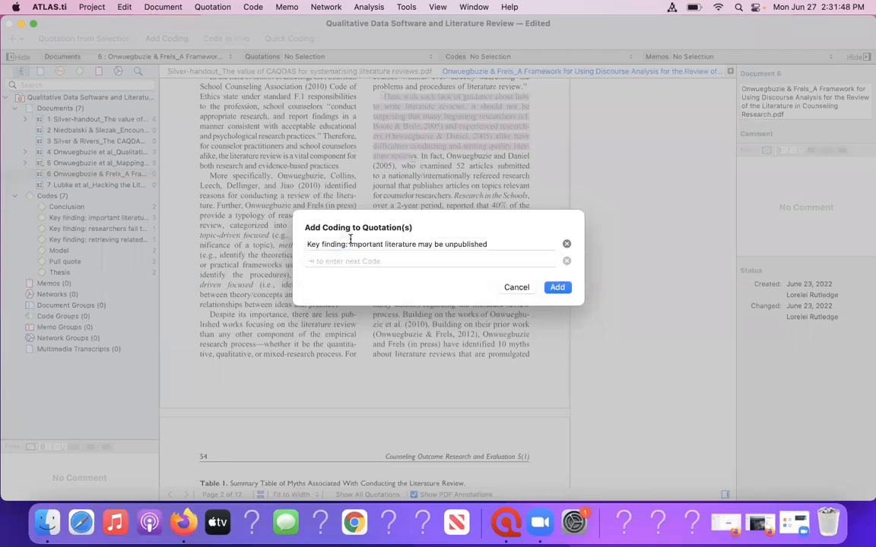
pyautogui.click(496, 243)
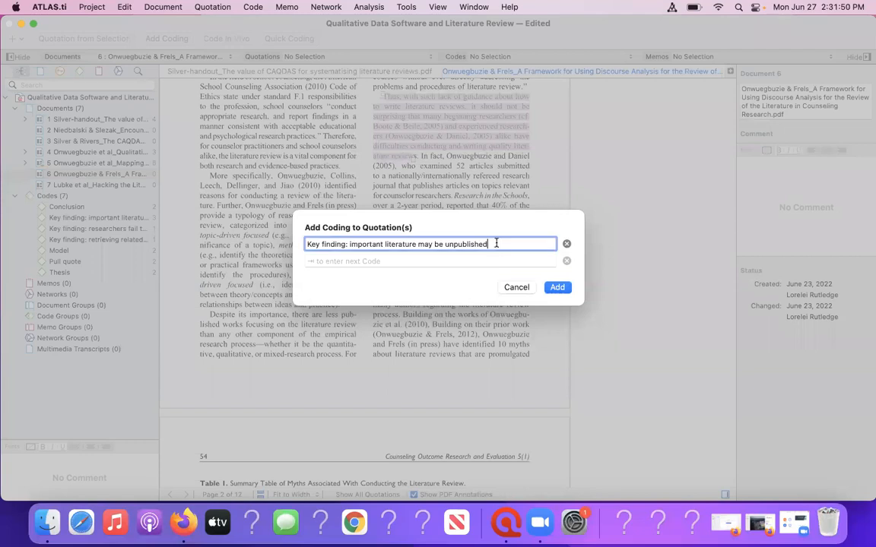
pyautogui.press('super+a')
pyautogui.press('BackSpace')
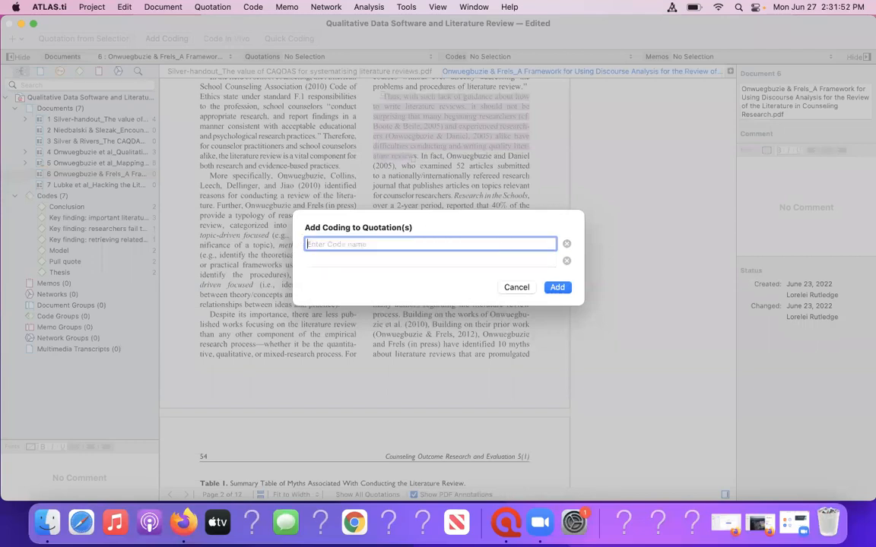
# Code the selected page 2 sentence with a new code named "Key finding: lack of training".
pyautogui.write('Kety')
pyautogui.press('BackSpace')
pyautogui.press('BackSpace')
pyautogui.write('y finding: ')
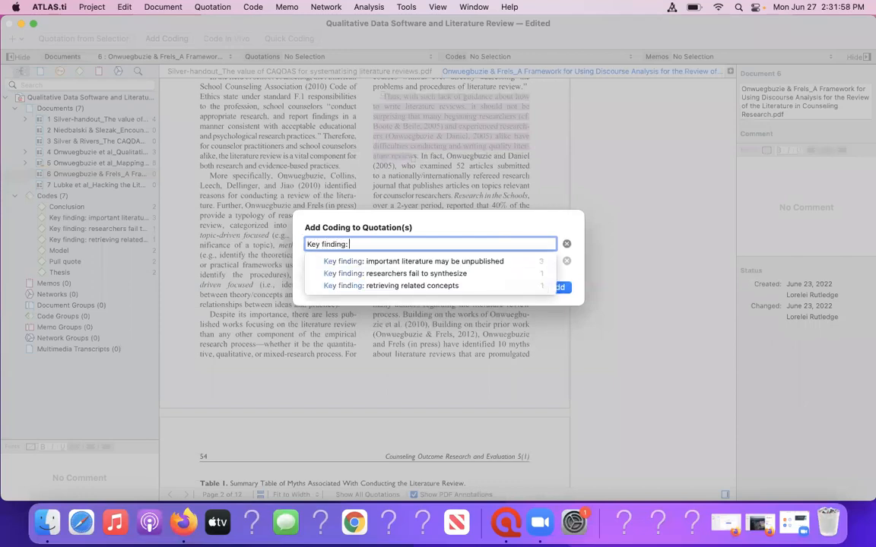
pyautogui.write('lack of training')
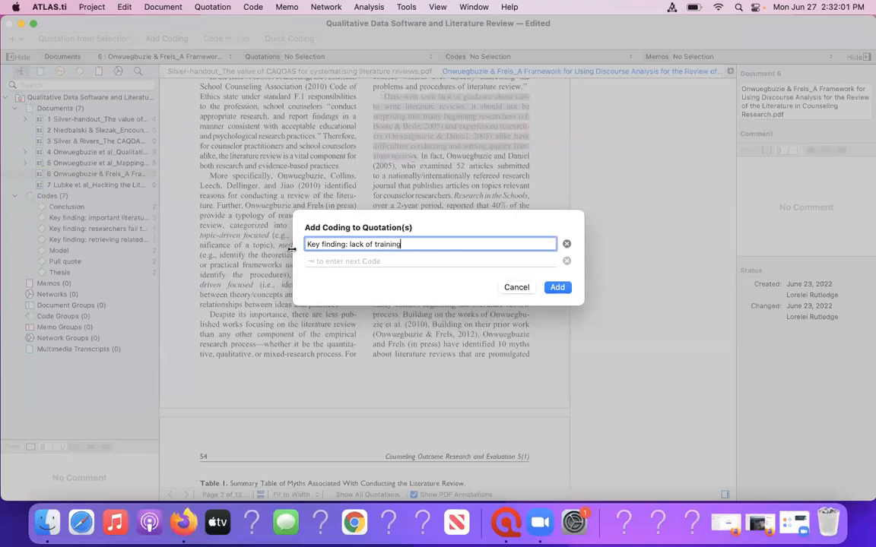
pyautogui.click(557, 287)
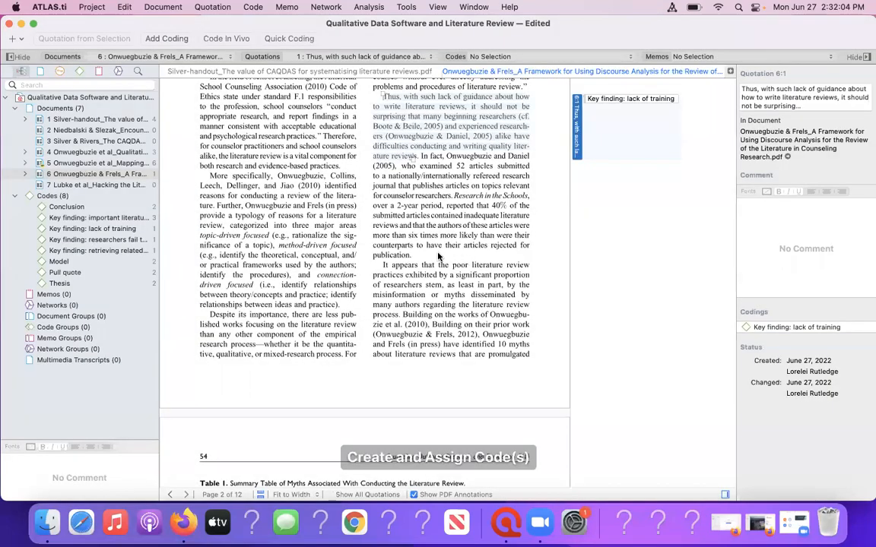
# Look through document 6 from the coded page 2 passage past the table of literature review myths to the Theoretical Framework section.
pyautogui.scroll(-5, 389, 273)
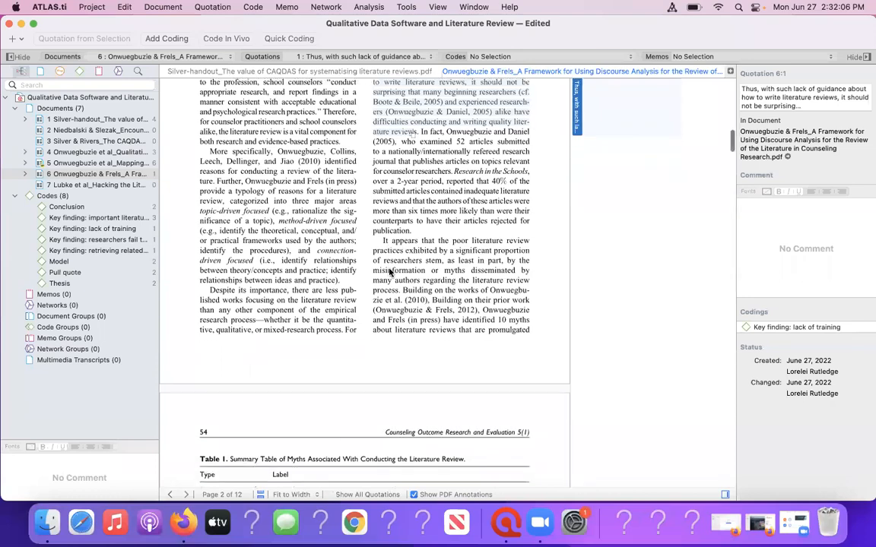
pyautogui.scroll(-10, 390, 273)
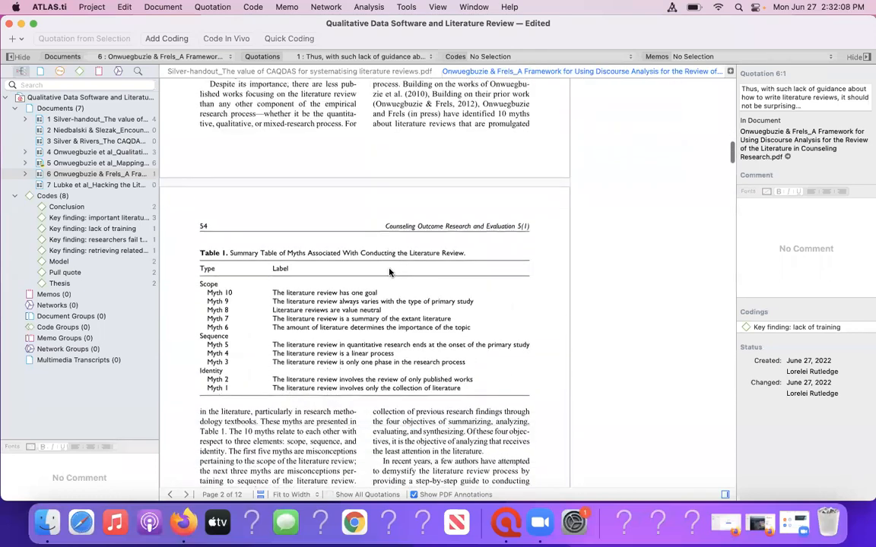
pyautogui.scroll(-4, 390, 272)
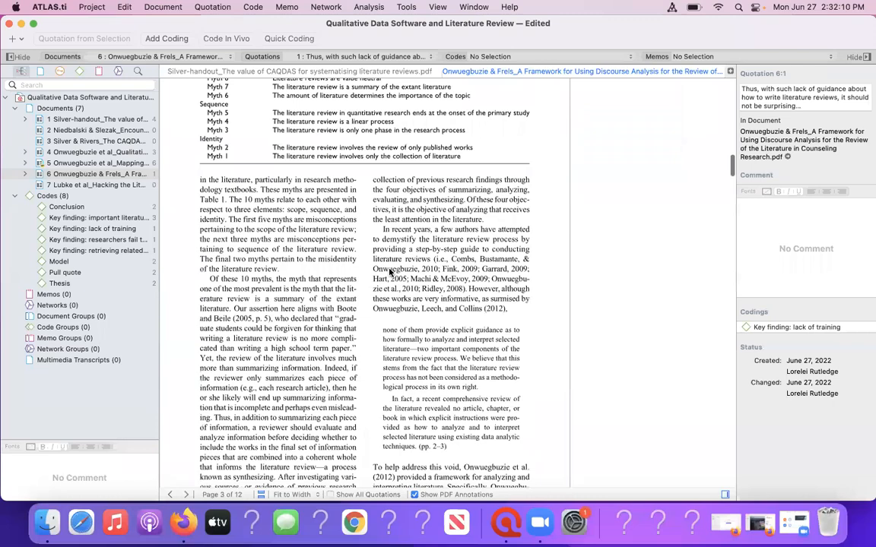
pyautogui.scroll(-6, 389, 272)
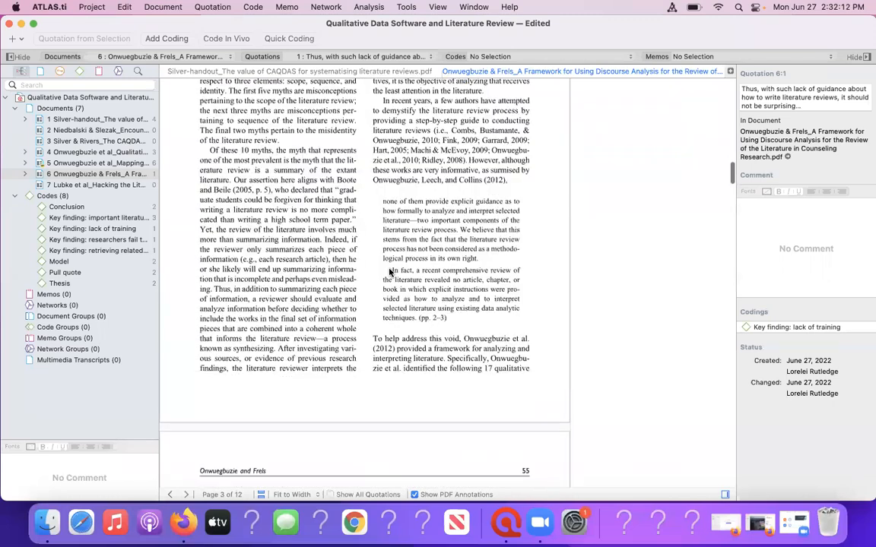
pyautogui.scroll(-4, 389, 272)
pyautogui.scroll(-8, 389, 272)
pyautogui.scroll(-5, 389, 272)
pyautogui.scroll(-7, 389, 272)
pyautogui.scroll(-8, 389, 272)
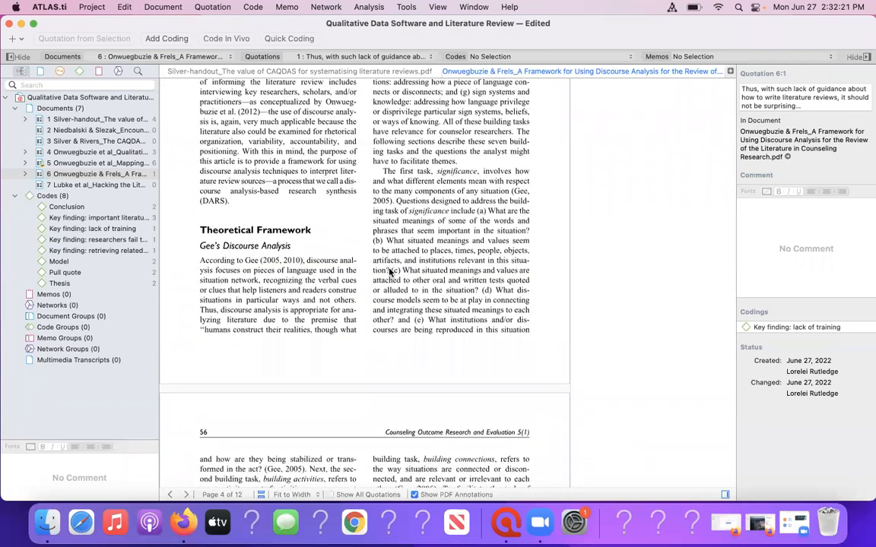
pyautogui.scroll(-1, 389, 272)
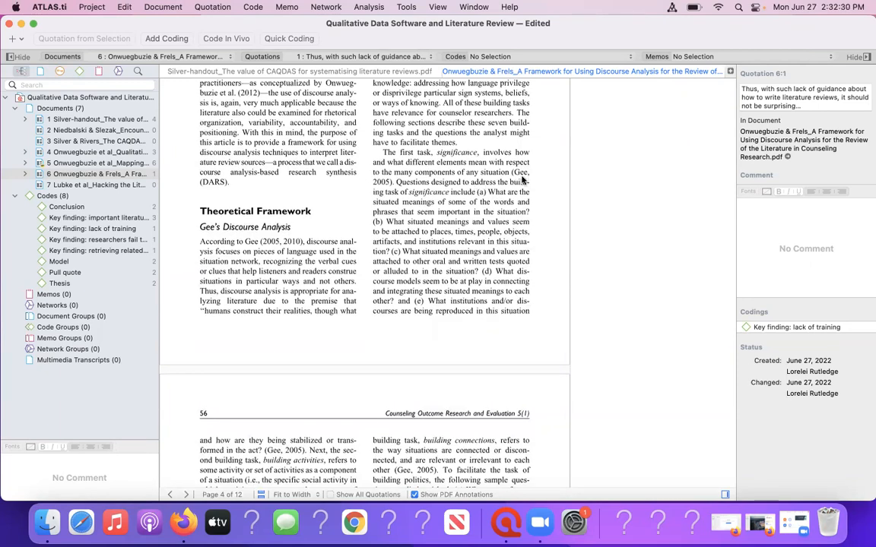
pyautogui.moveTo(570, 176); pyautogui.dragTo(572, 176)
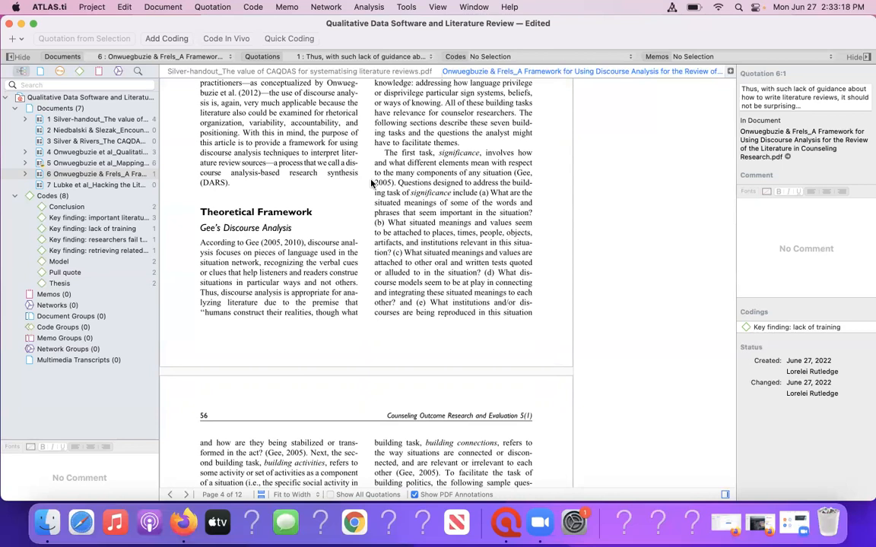
# Read on in document 6 from Gee's Discourse Analysis through the DARS mapping section and the stages of the heuristic example.
pyautogui.scroll(-4, 361, 201)
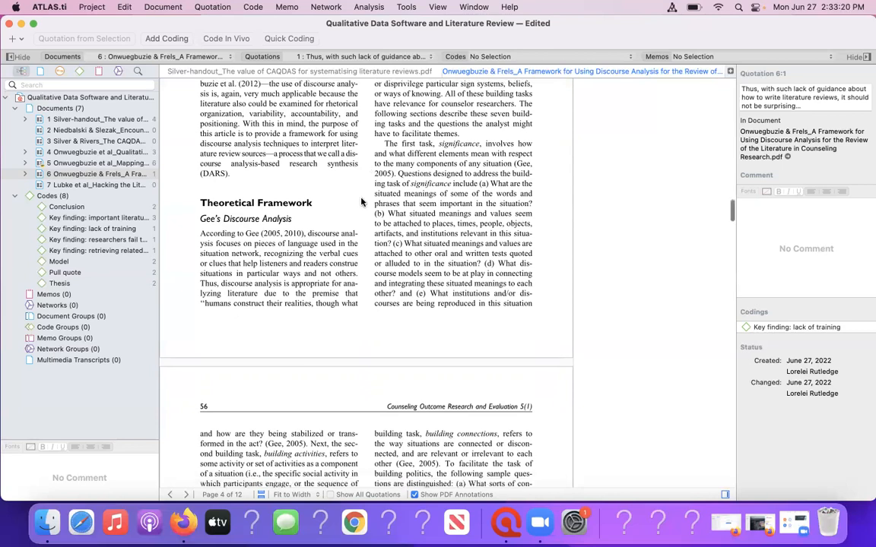
pyautogui.scroll(-8, 362, 202)
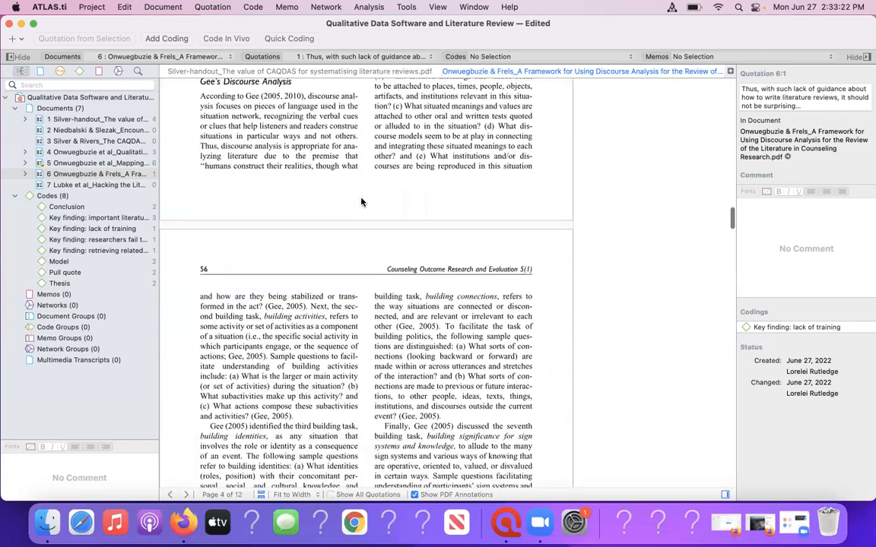
pyautogui.scroll(-8, 361, 202)
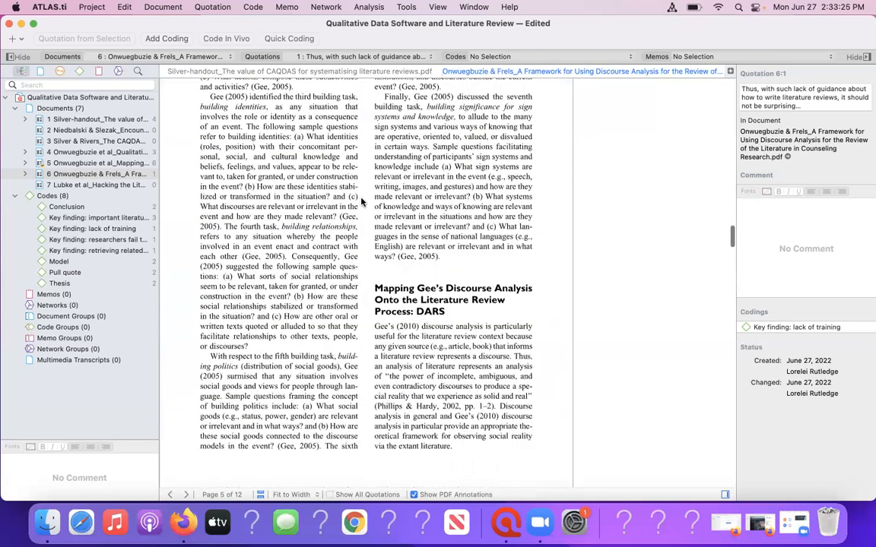
pyautogui.scroll(-9, 361, 202)
pyautogui.scroll(-9, 361, 201)
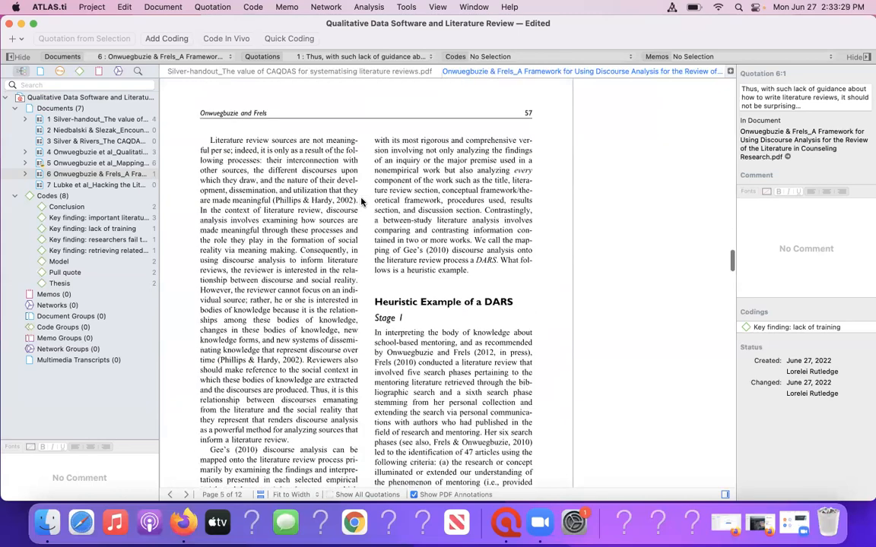
pyautogui.scroll(-4, 361, 201)
pyautogui.scroll(-5, 362, 201)
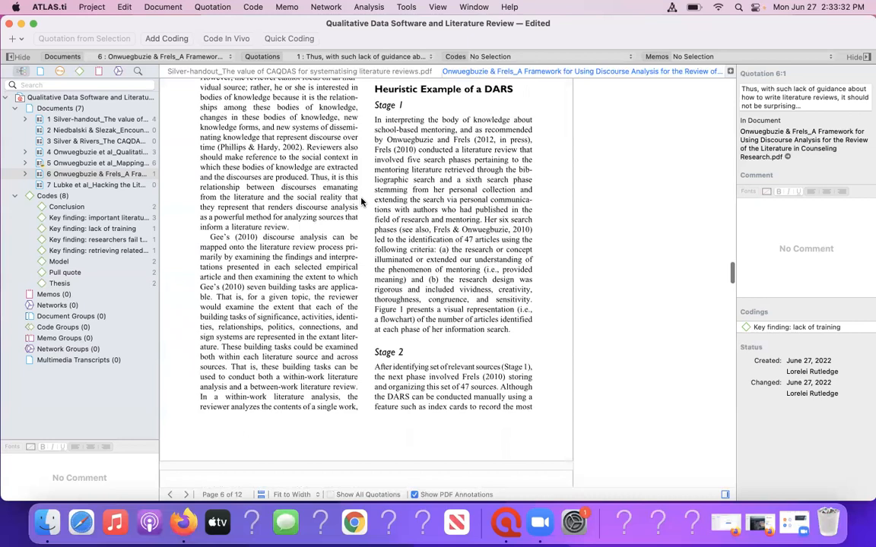
pyautogui.scroll(-2, 361, 202)
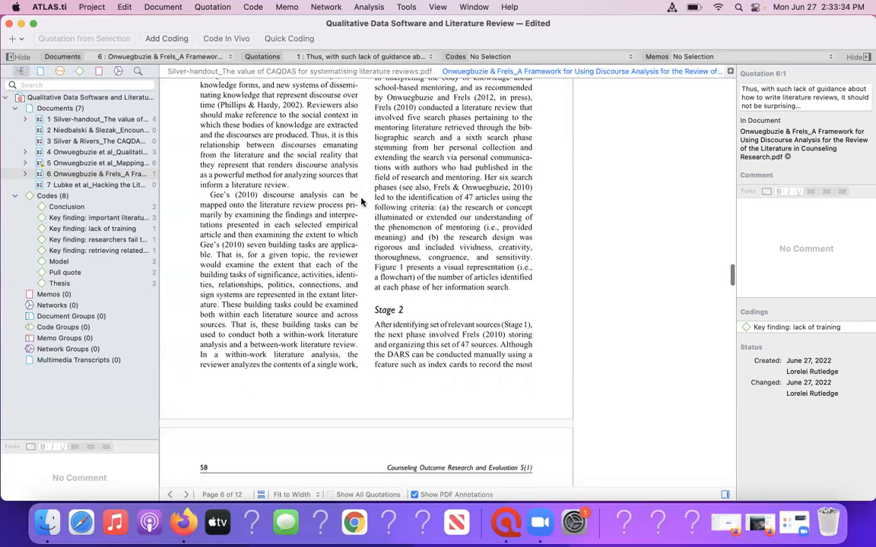
pyautogui.scroll(-1, 361, 201)
pyautogui.scroll(-5, 361, 201)
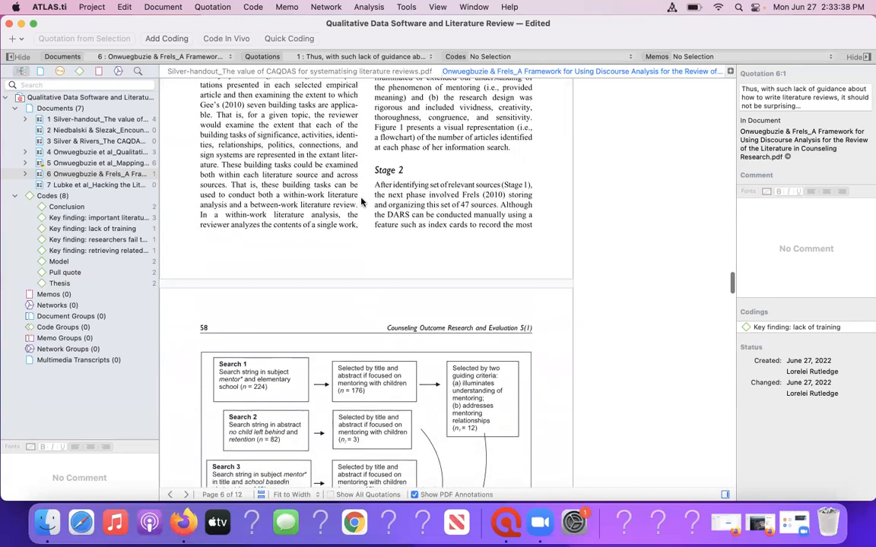
pyautogui.scroll(4, 361, 202)
pyautogui.scroll(3, 361, 202)
pyautogui.scroll(-2, 361, 202)
pyautogui.scroll(-9, 361, 201)
pyautogui.scroll(-9, 362, 202)
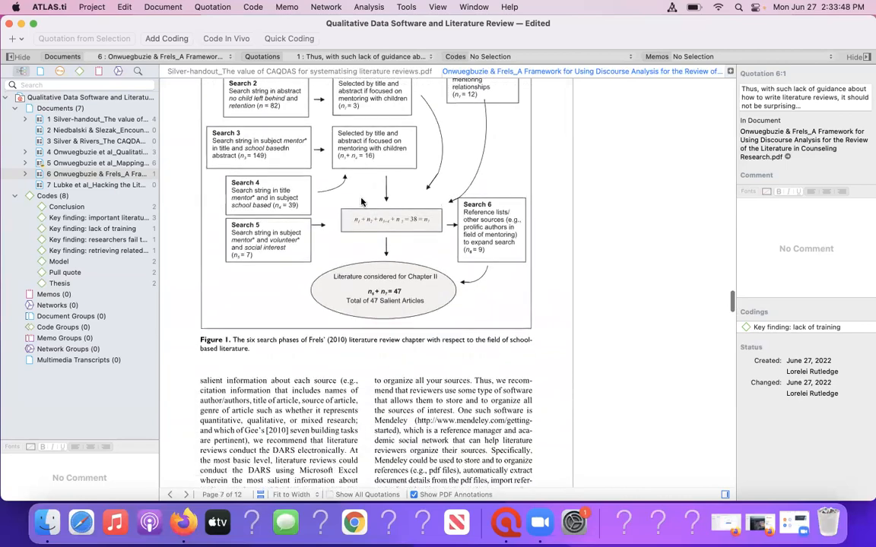
pyautogui.scroll(-10, 361, 202)
pyautogui.scroll(-8, 361, 202)
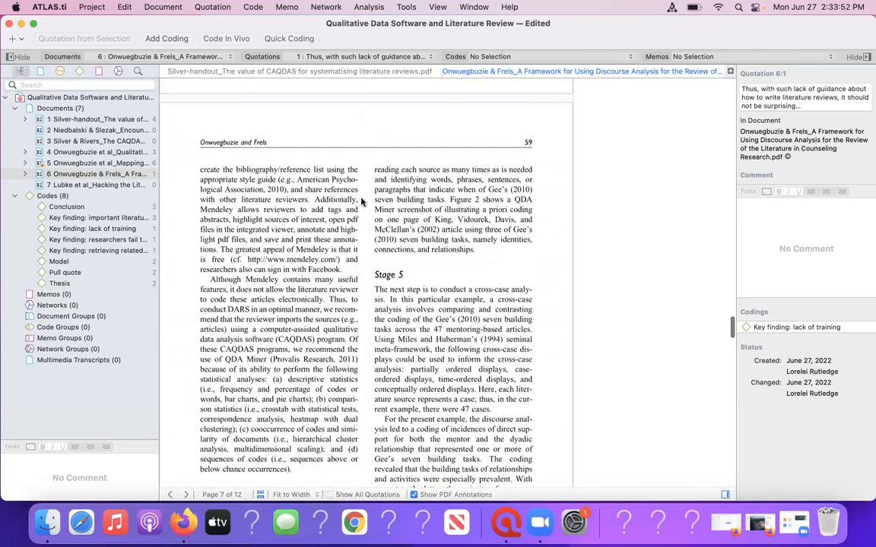
pyautogui.scroll(-3, 361, 201)
pyautogui.scroll(-12, 361, 202)
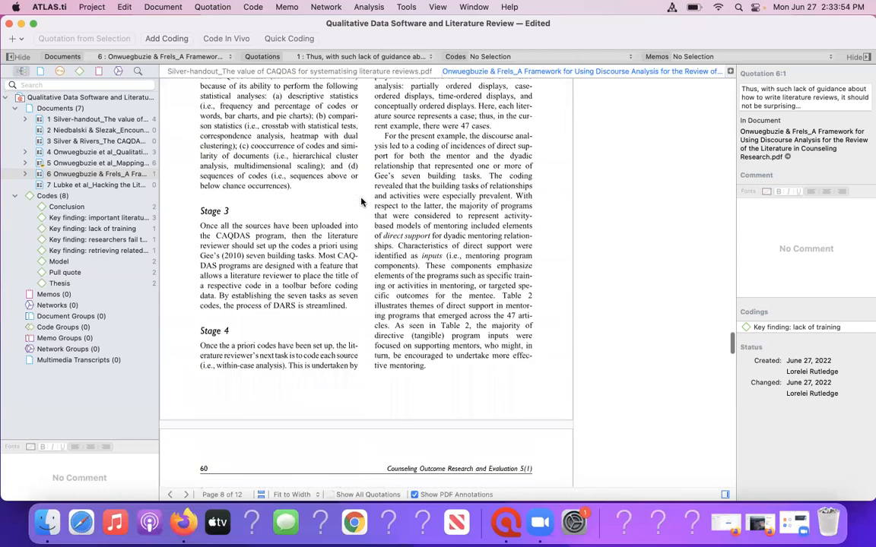
# Examine the rest of document 6 from Figure 2 through Table 2 to the Conclusion section on page 10.
pyautogui.scroll(-10, 362, 201)
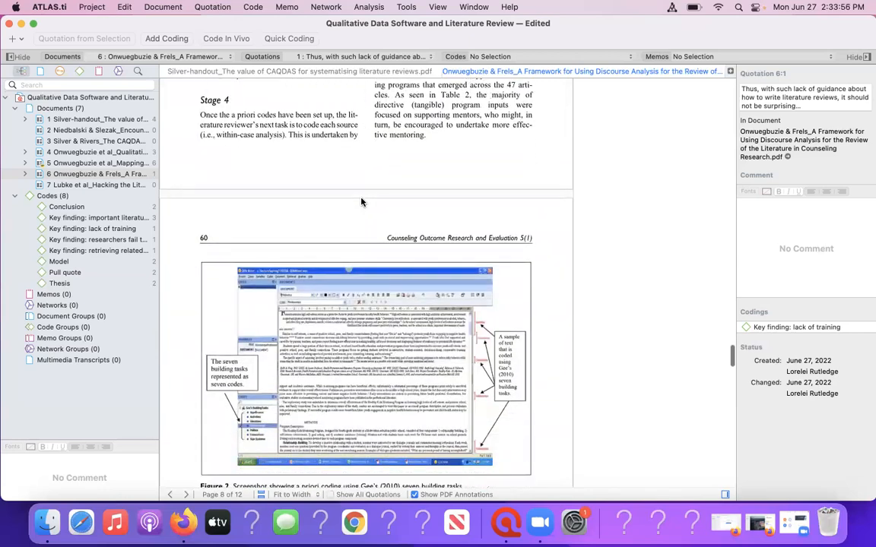
pyautogui.scroll(-10, 361, 202)
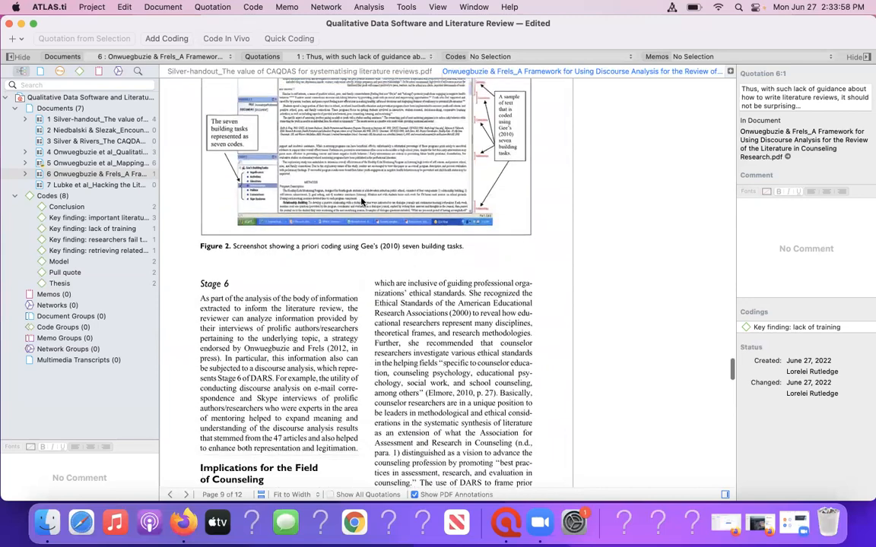
pyautogui.scroll(-10, 361, 201)
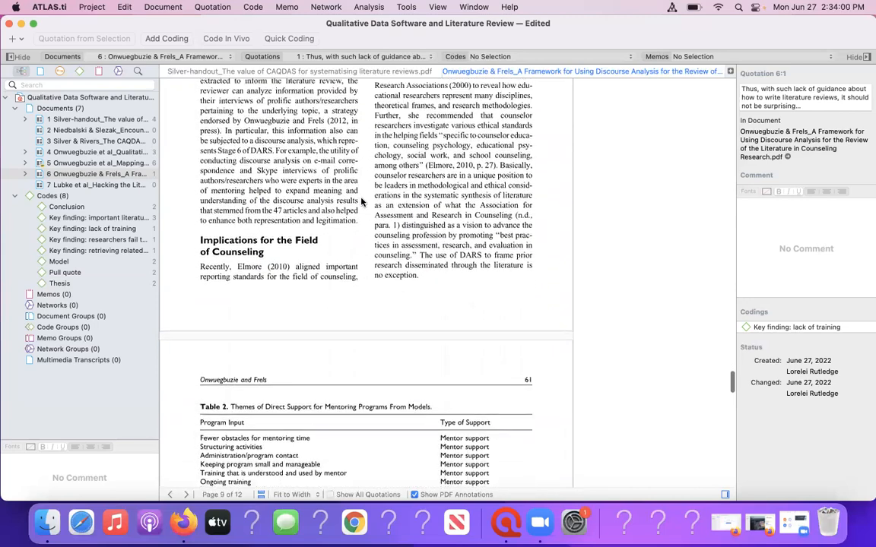
pyautogui.scroll(-9, 362, 202)
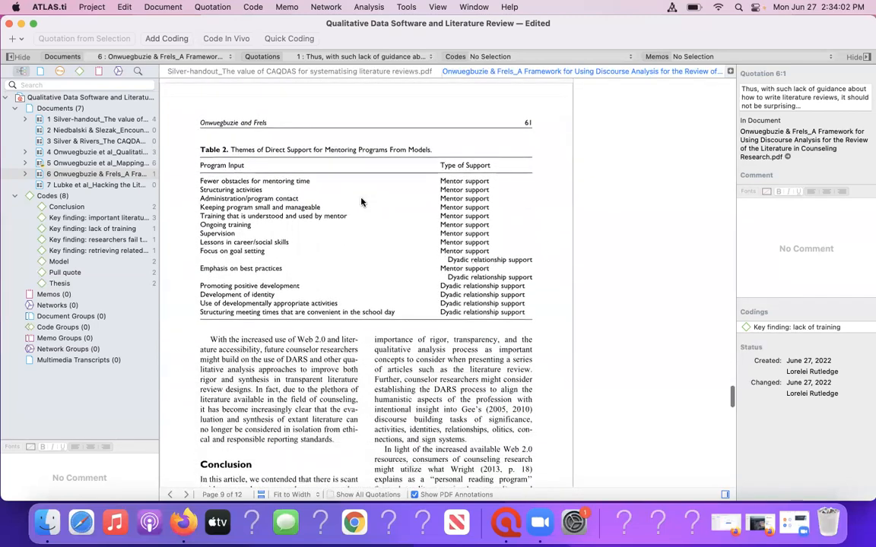
pyautogui.scroll(-6, 361, 201)
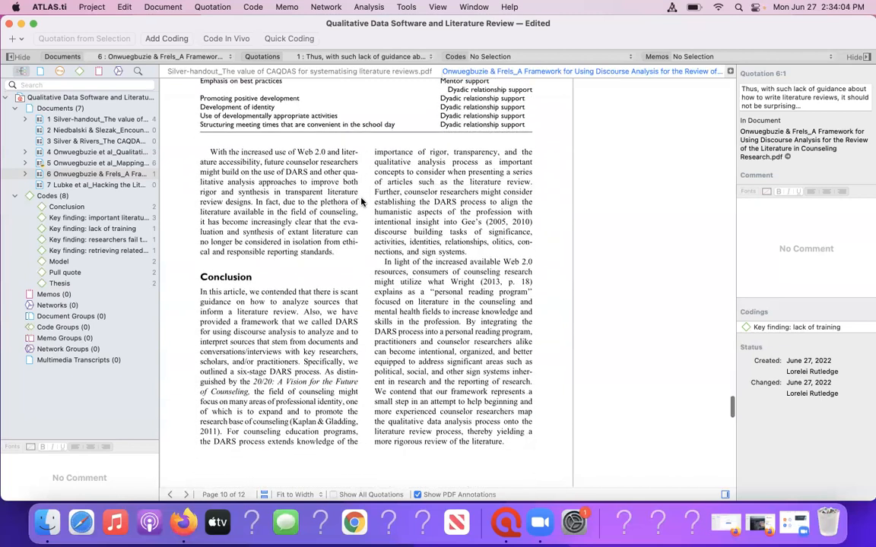
pyautogui.scroll(-3, 361, 201)
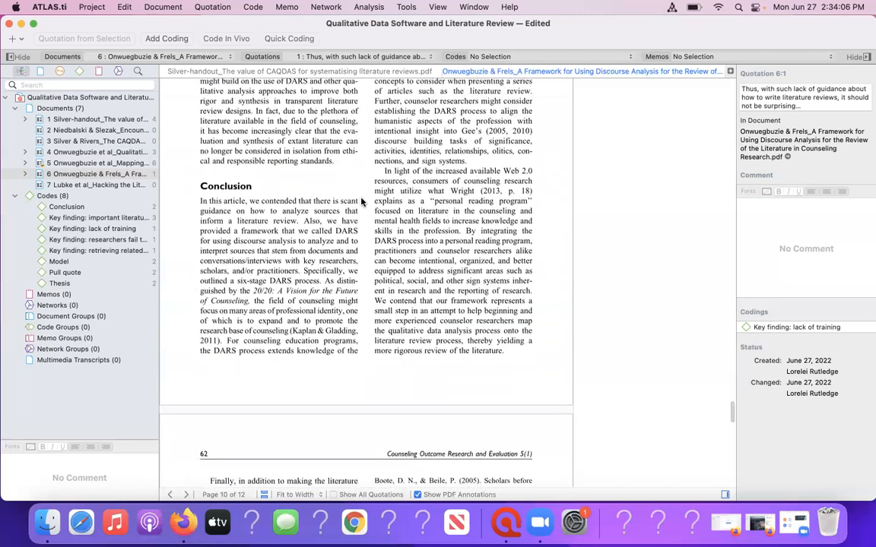
pyautogui.scroll(-6, 361, 201)
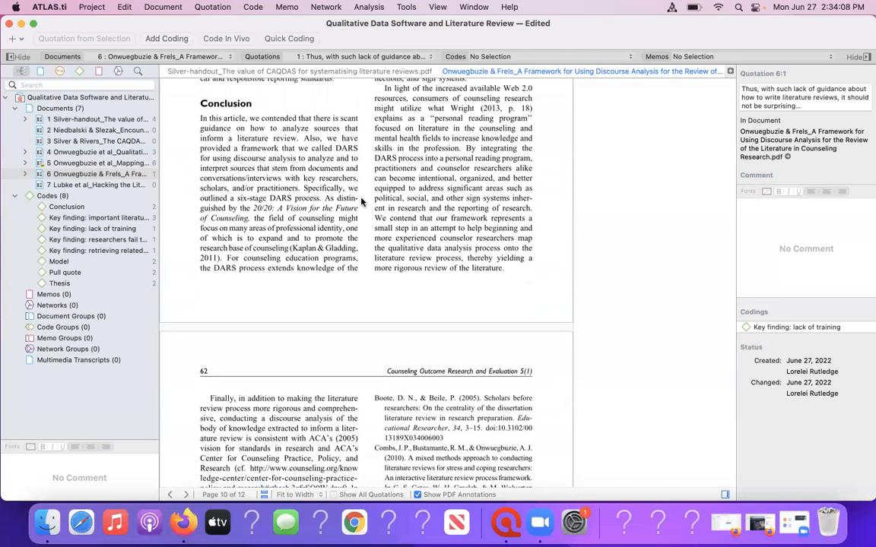
pyautogui.scroll(-4, 361, 201)
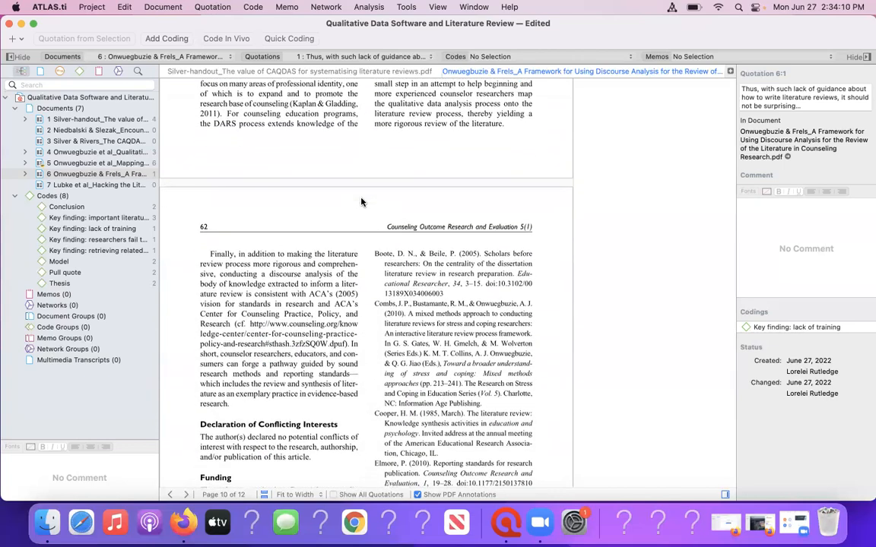
pyautogui.scroll(6, 361, 202)
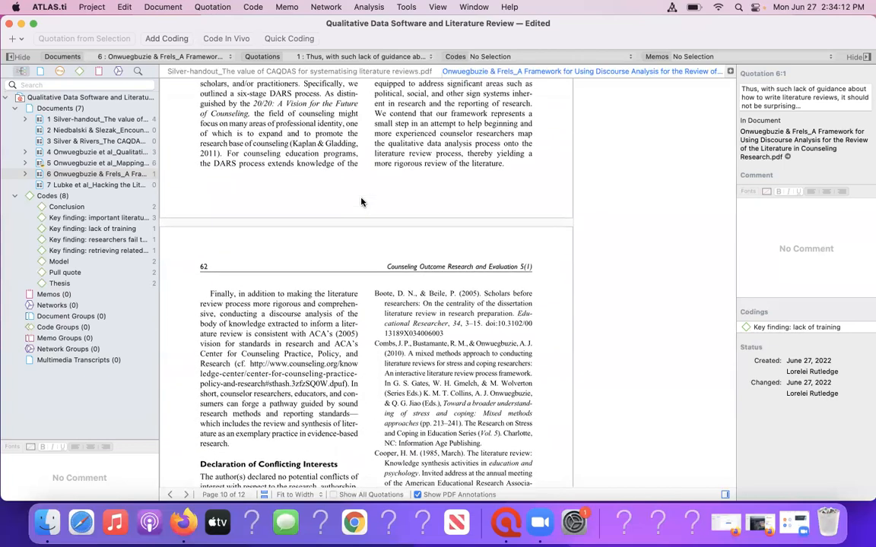
pyautogui.scroll(3, 361, 201)
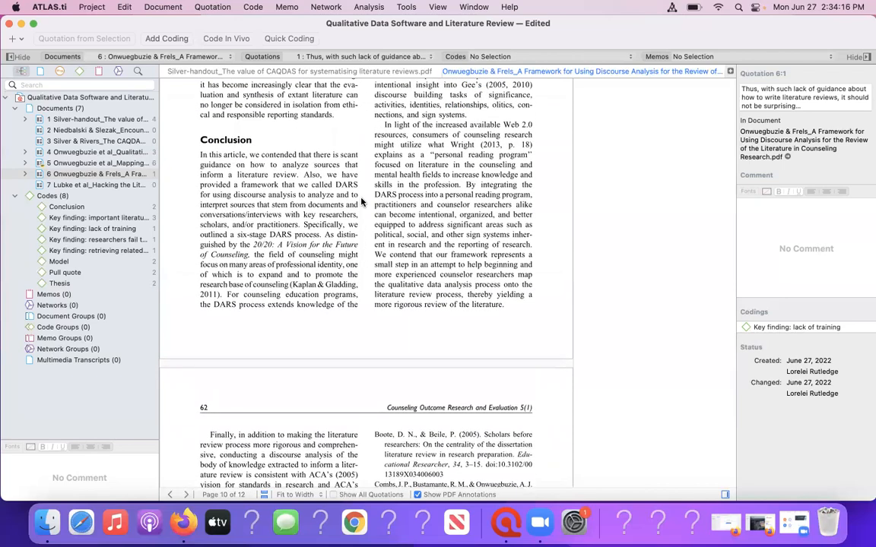
pyautogui.scroll(5, 361, 202)
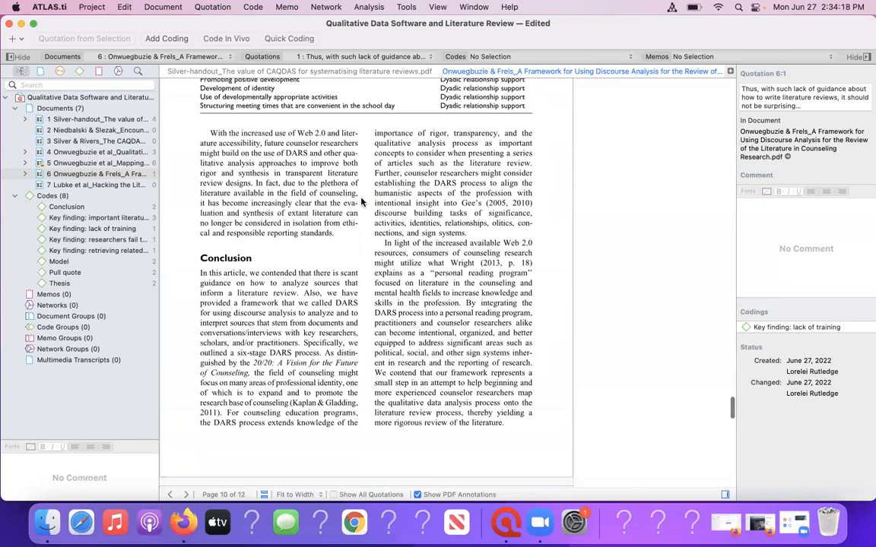
pyautogui.scroll(1, 361, 202)
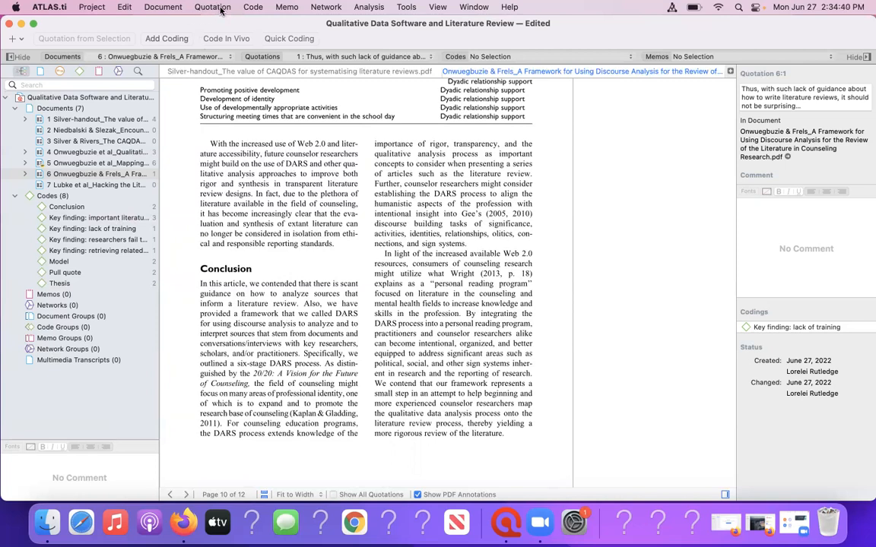
# Show the Code Manager for the project's codes.
pyautogui.click(248, 6)
pyautogui.click(248, 6)
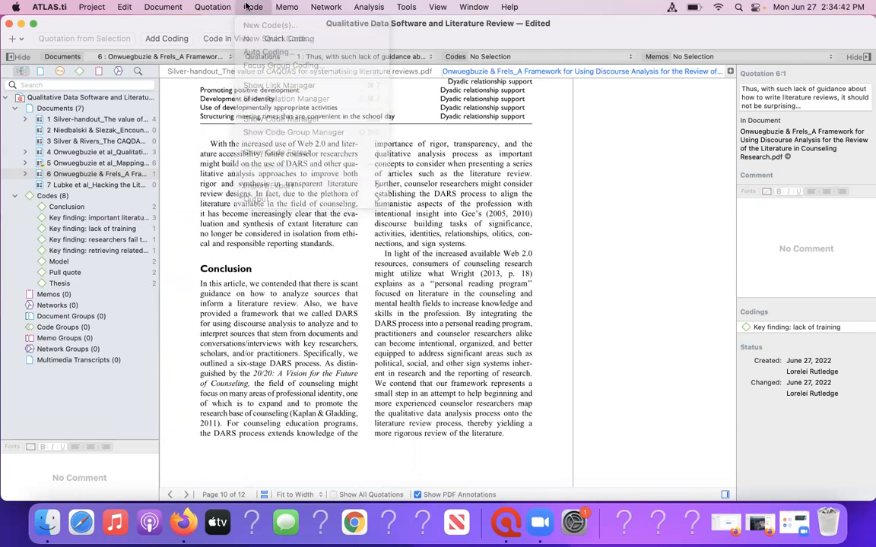
pyautogui.click(249, 6)
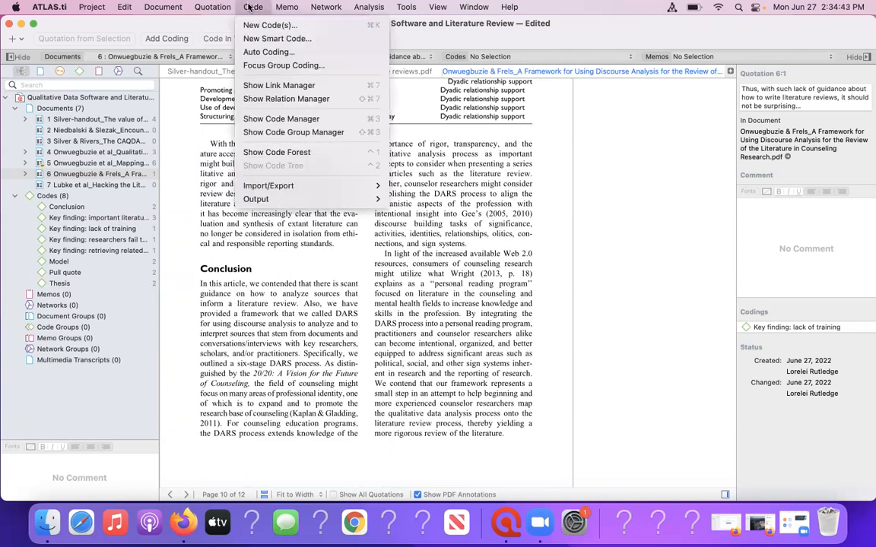
pyautogui.click(250, 121)
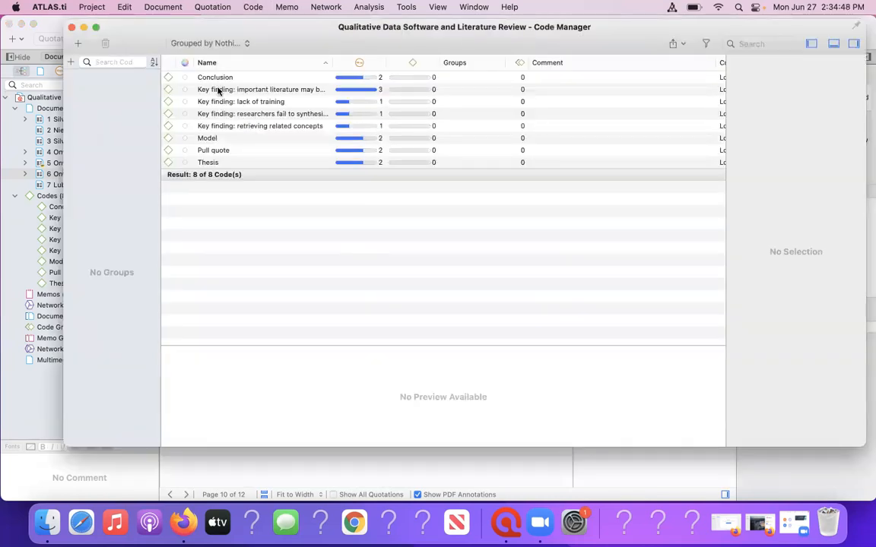
# View the coded quotations of the code "Key finding: important literature may be unpublished" in the Code Manager.
pyautogui.click(218, 90)
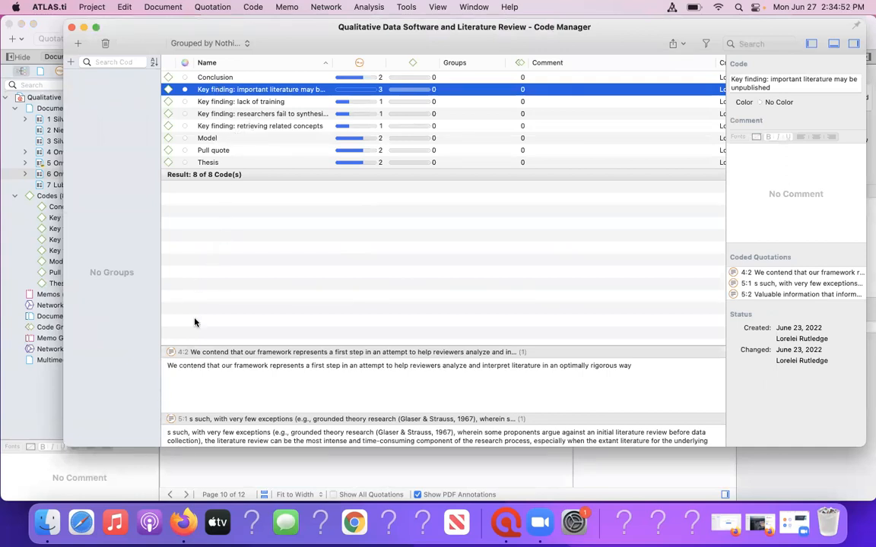
pyautogui.click(217, 92)
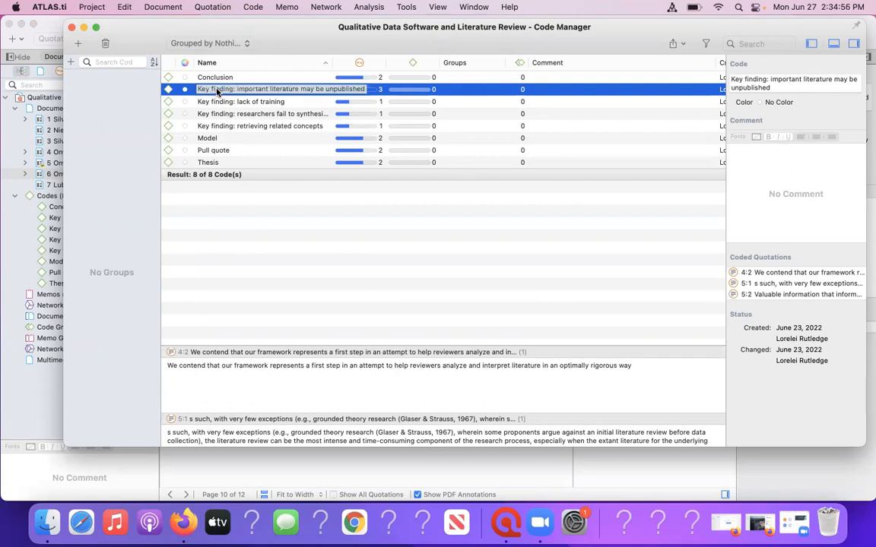
pyautogui.click(186, 341)
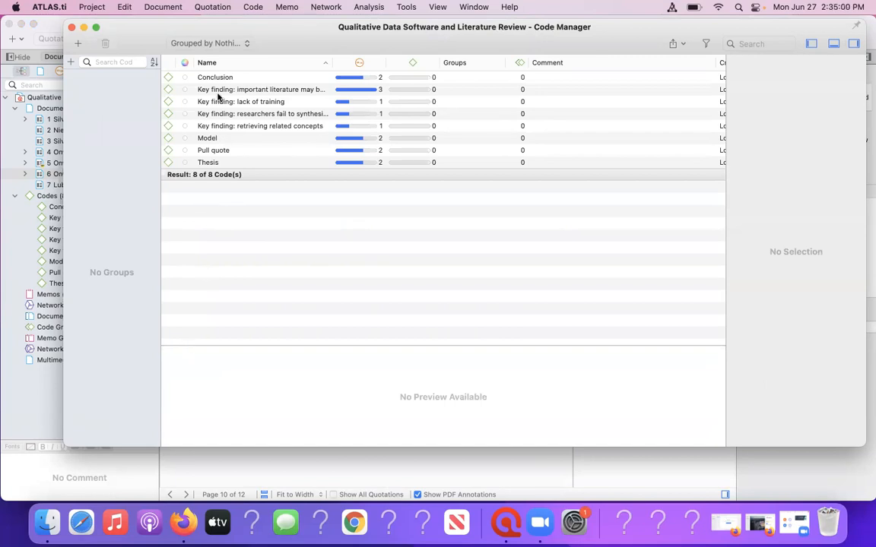
pyautogui.click(218, 91)
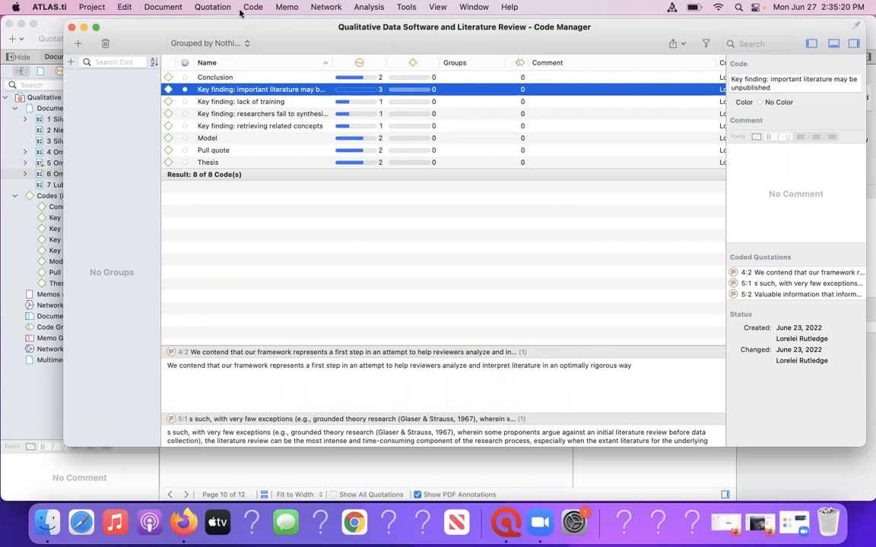
# Look over the code output options, and preview the Quotations by Code report without saving or printing it.
pyautogui.click(251, 7)
pyautogui.moveTo(255, 200)
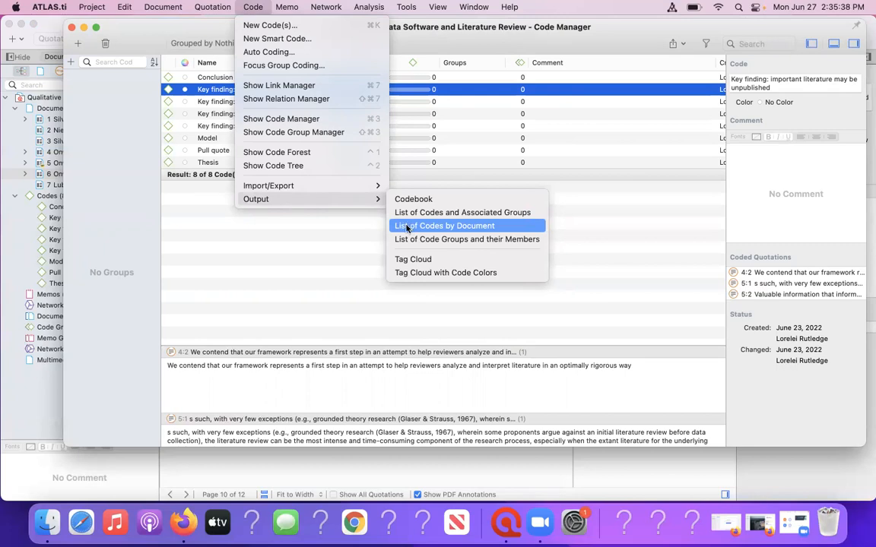
pyautogui.click(350, 224)
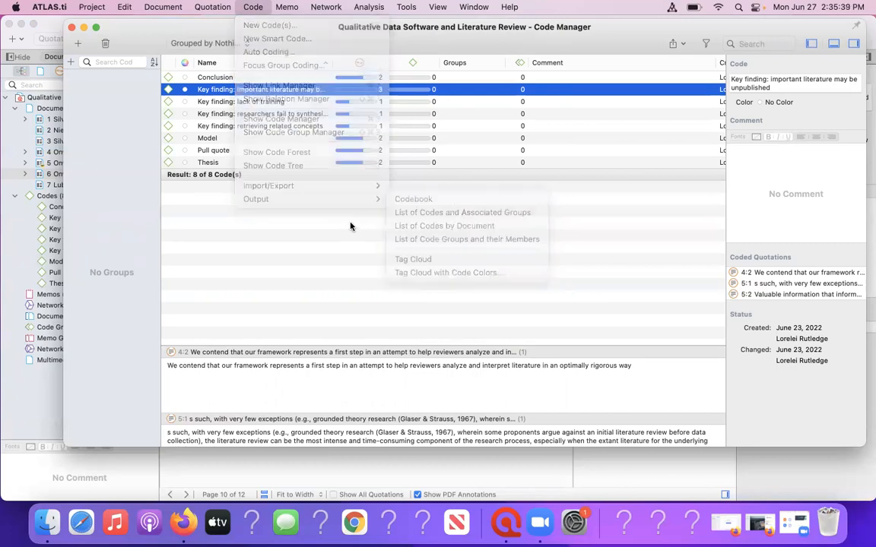
pyautogui.click(209, 7)
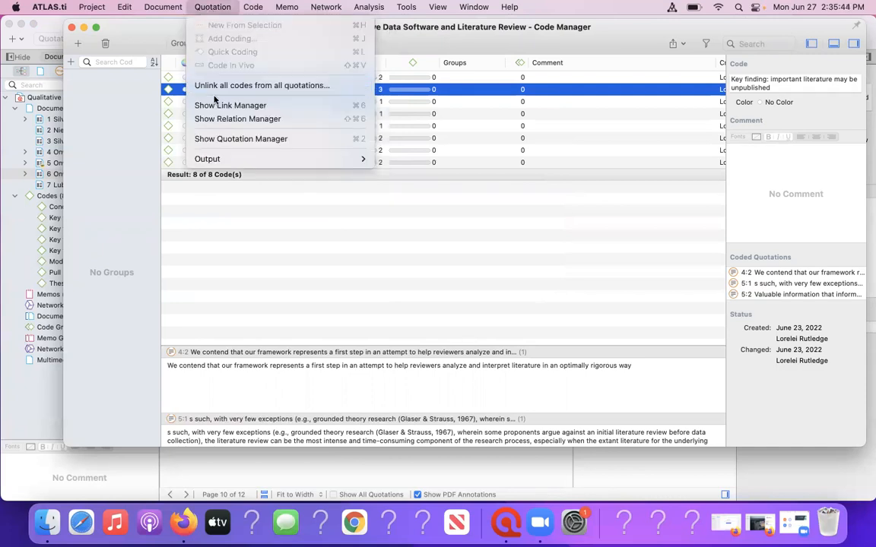
pyautogui.moveTo(210, 165)
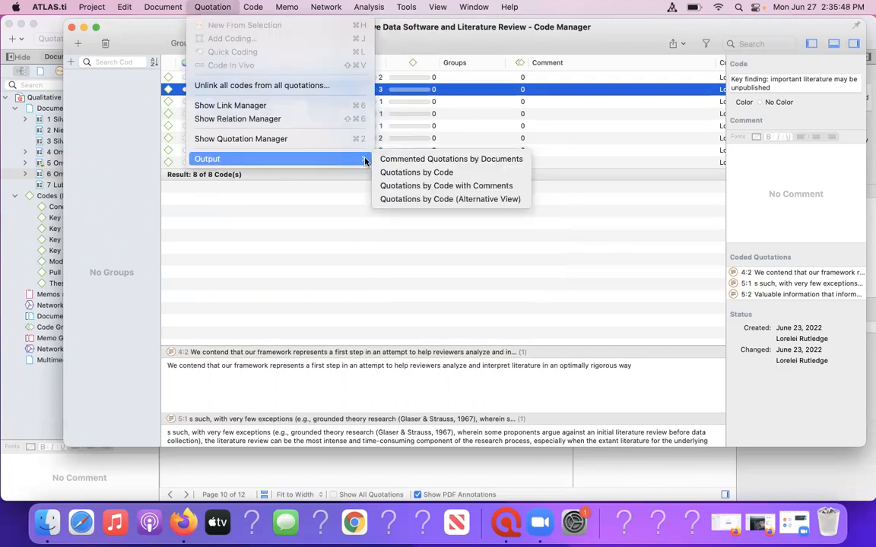
pyautogui.click(393, 175)
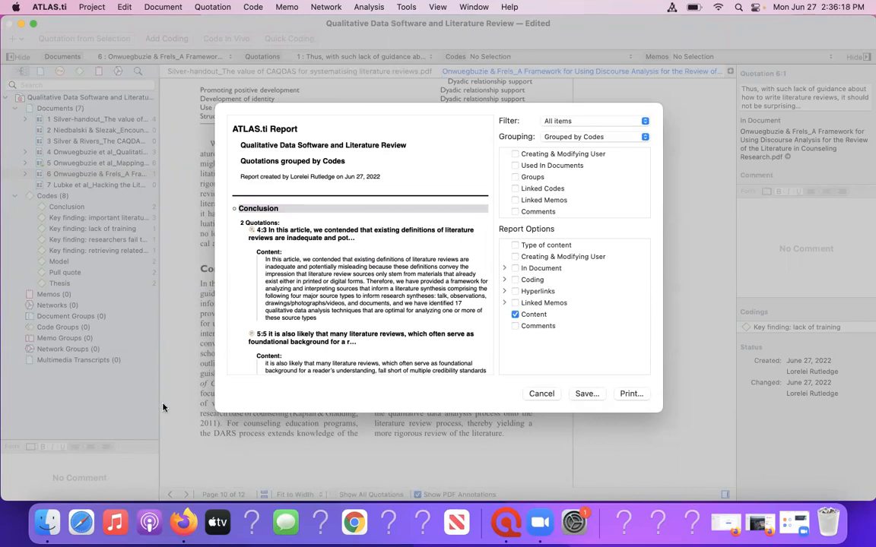
pyautogui.click(534, 394)
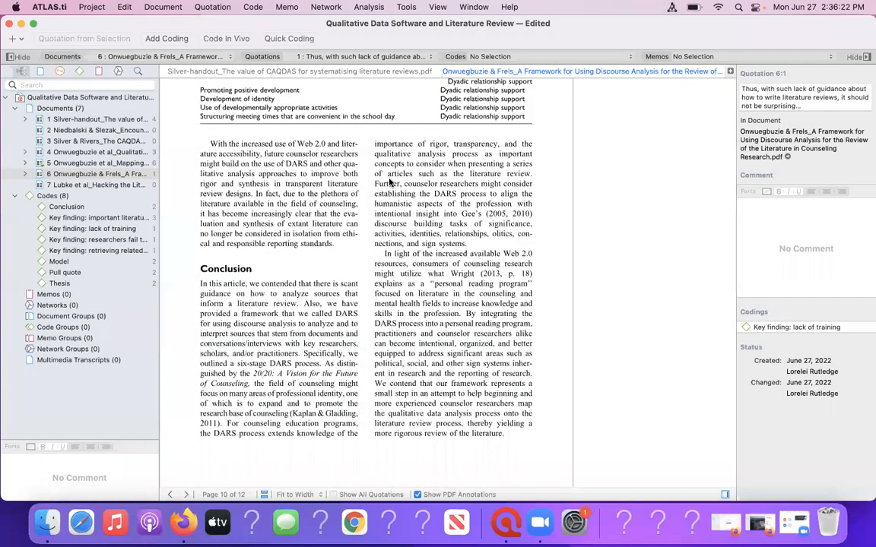
# Show the Code Manager again and view the quotations coded with Conclusion.
pyautogui.click(253, 9)
pyautogui.click(253, 9)
pyautogui.click(253, 9)
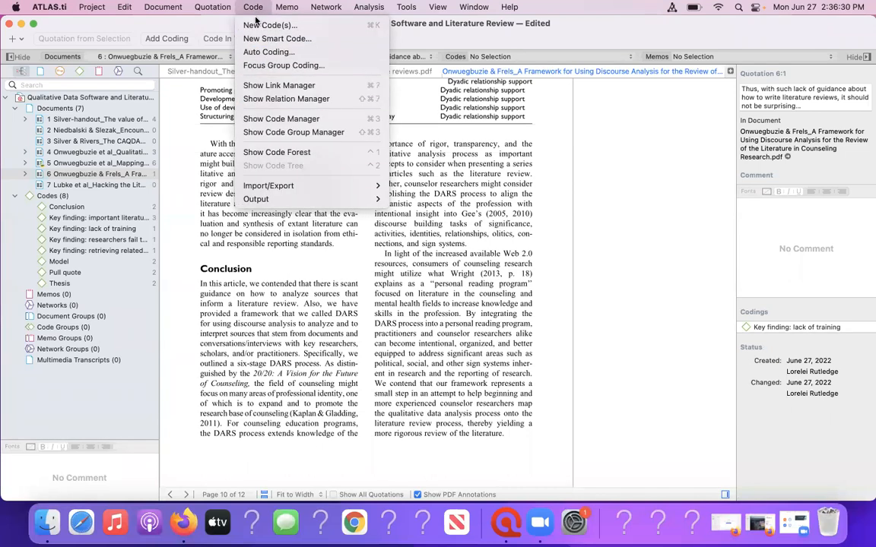
pyautogui.click(257, 119)
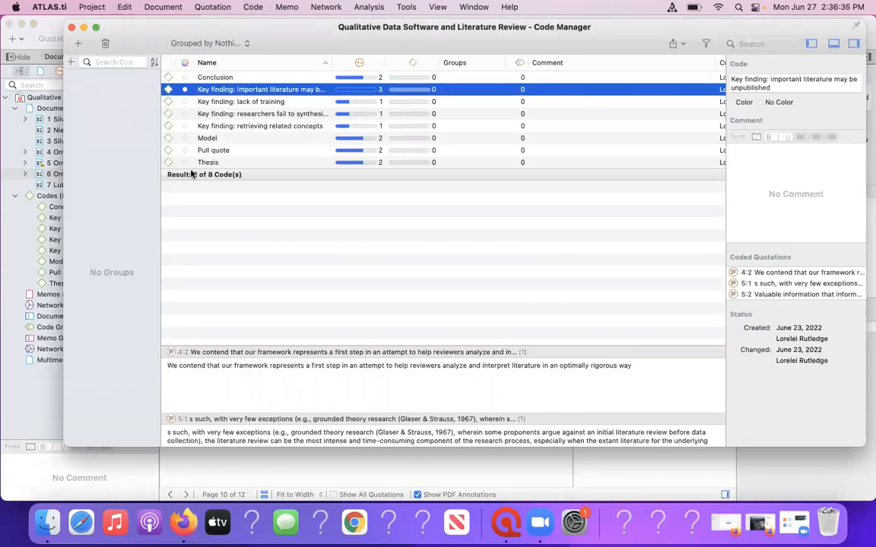
pyautogui.click(164, 146)
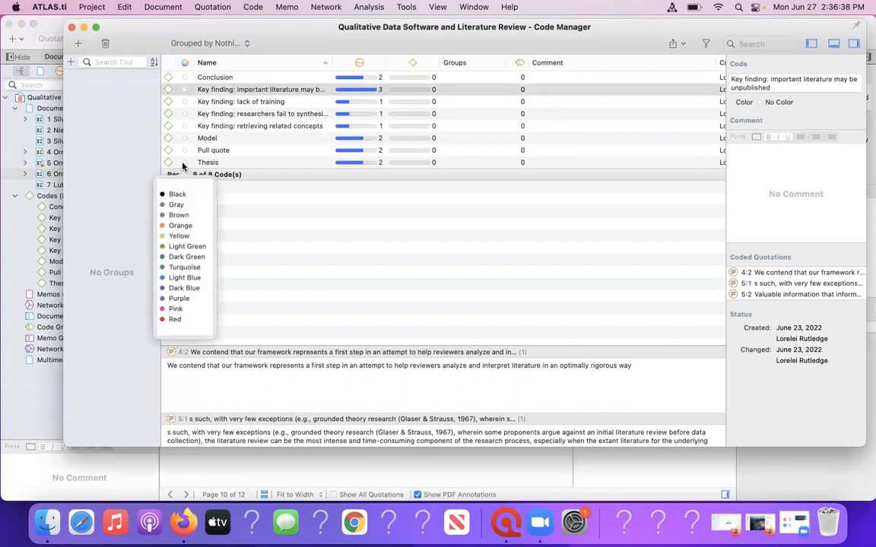
pyautogui.click(224, 101)
pyautogui.click(214, 80)
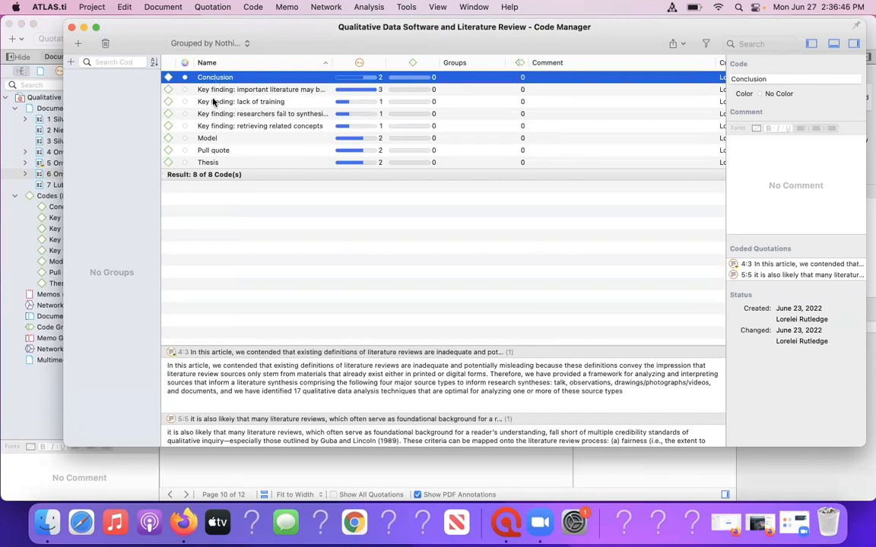
# Merge the code "Key finding: lack of training" into "Key finding: researchers fail to synthesize".
pyautogui.click(214, 102)
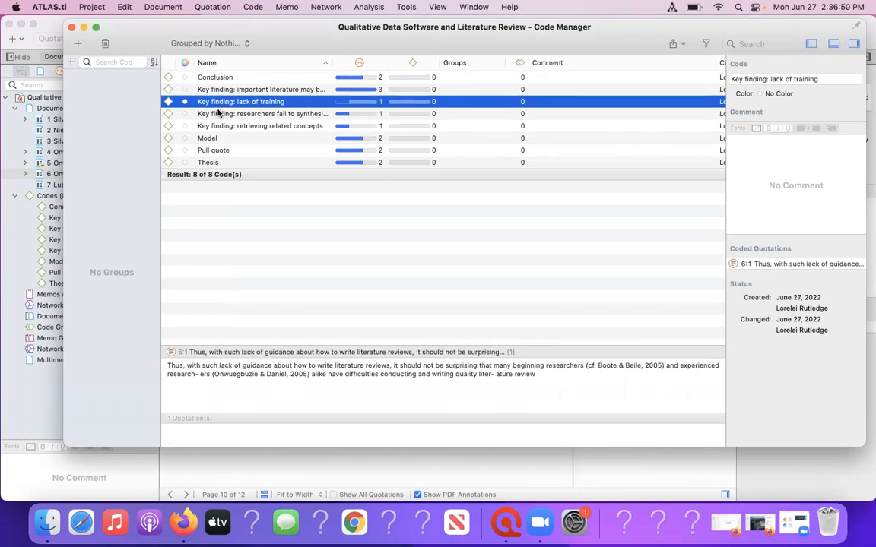
pyautogui.click(218, 113)
pyautogui.click(219, 113)
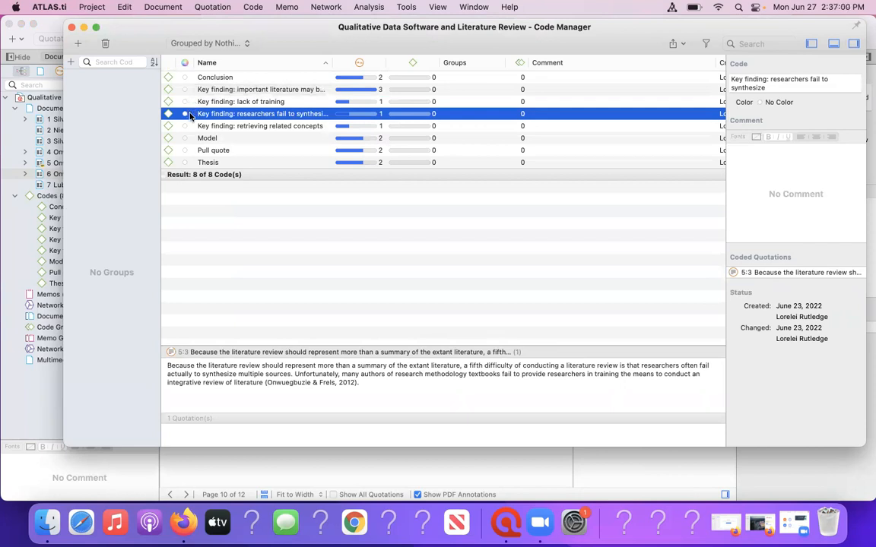
pyautogui.moveTo(221, 106); pyautogui.dragTo(222, 115)
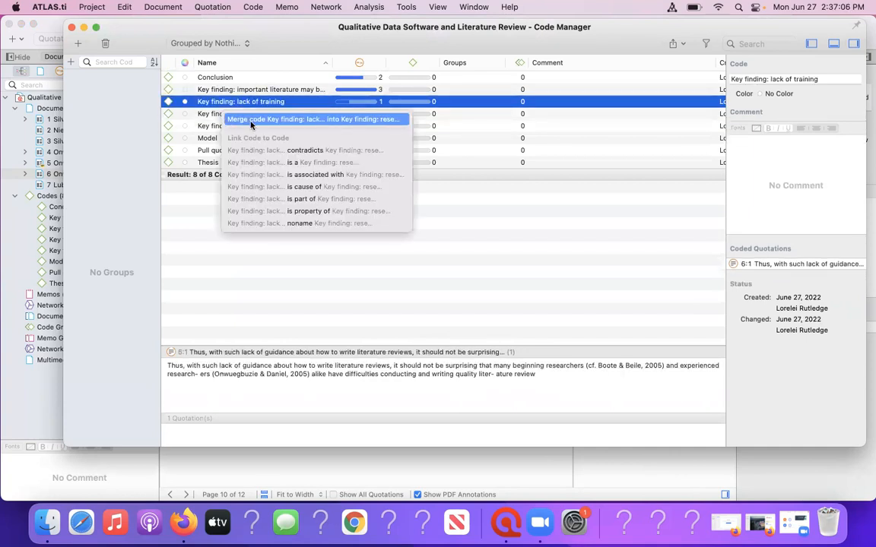
pyautogui.click(250, 121)
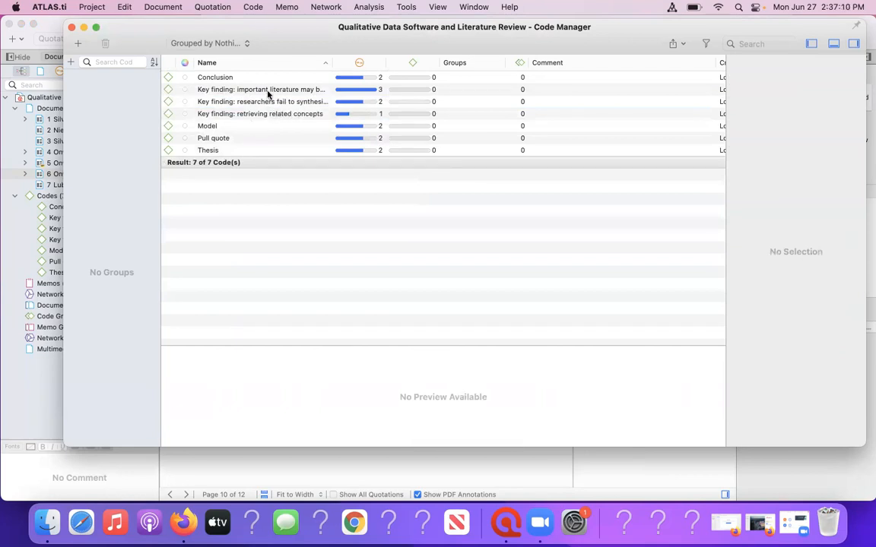
# Review the quotations of the important unpublished literature finding and the Thesis code, and close the Code Manager.
pyautogui.click(267, 92)
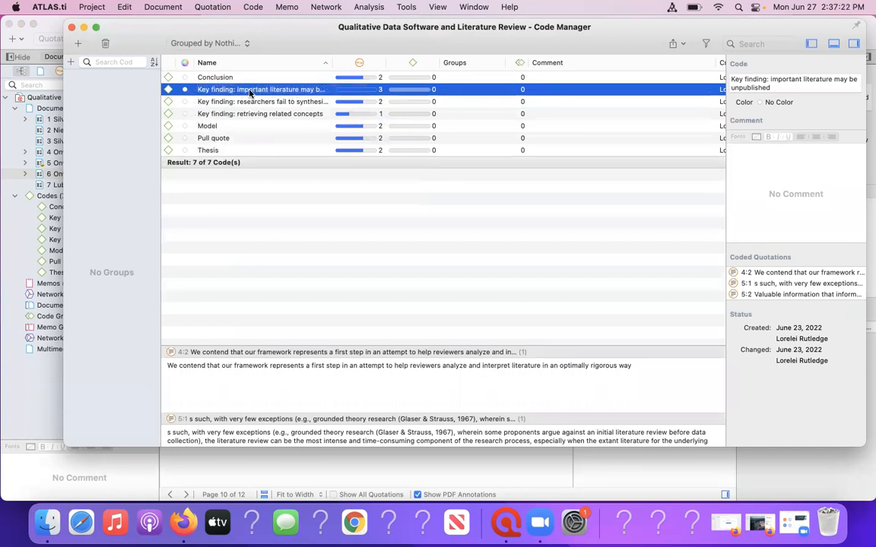
pyautogui.click(212, 153)
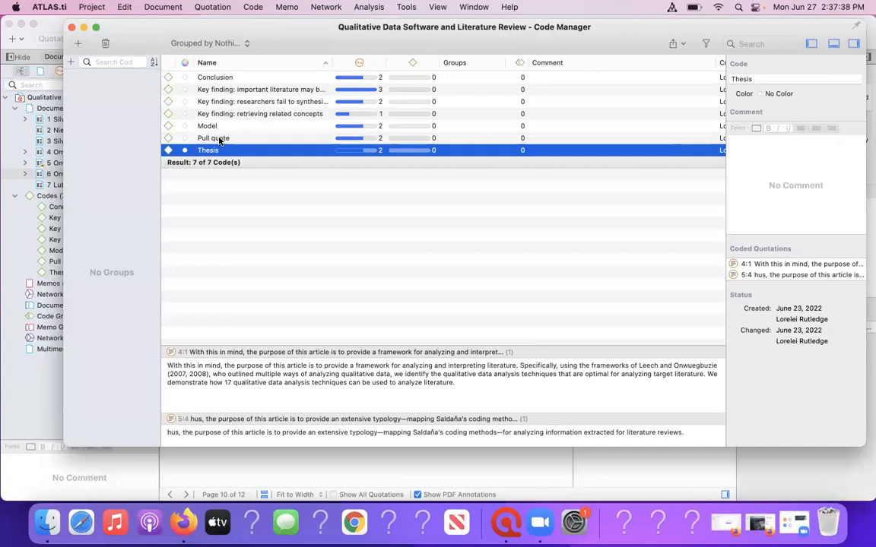
pyautogui.moveTo(219, 140)
pyautogui.mouseDown()
pyautogui.moveTo(219, 152)
pyautogui.moveTo(222, 138)
pyautogui.mouseUp()
pyautogui.click(291, 215)
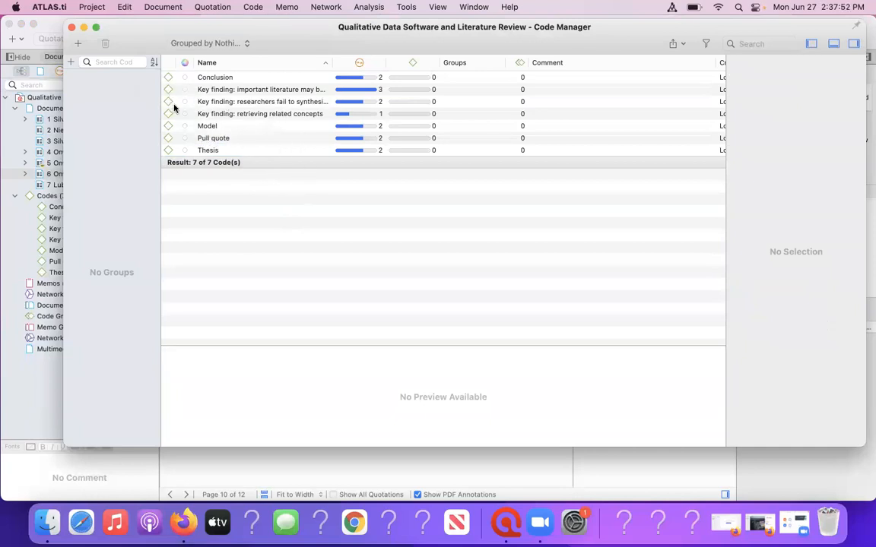
pyautogui.click(72, 28)
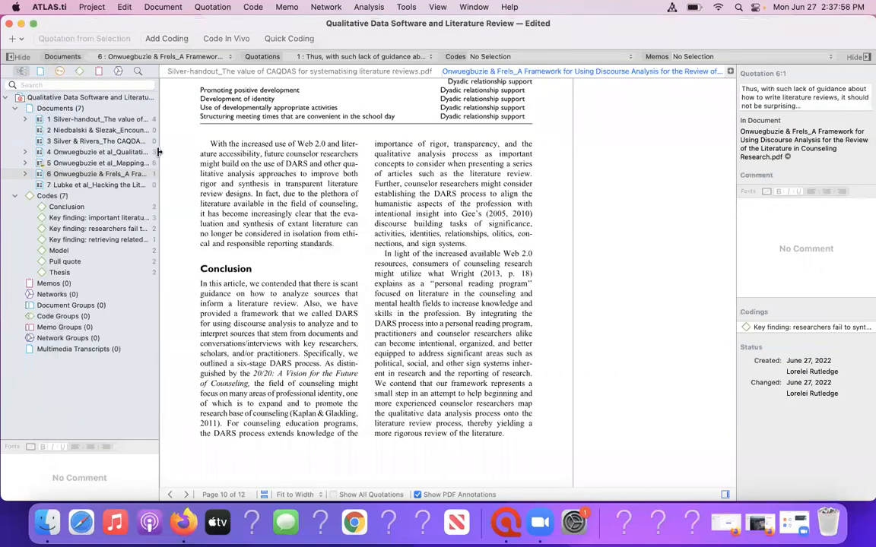